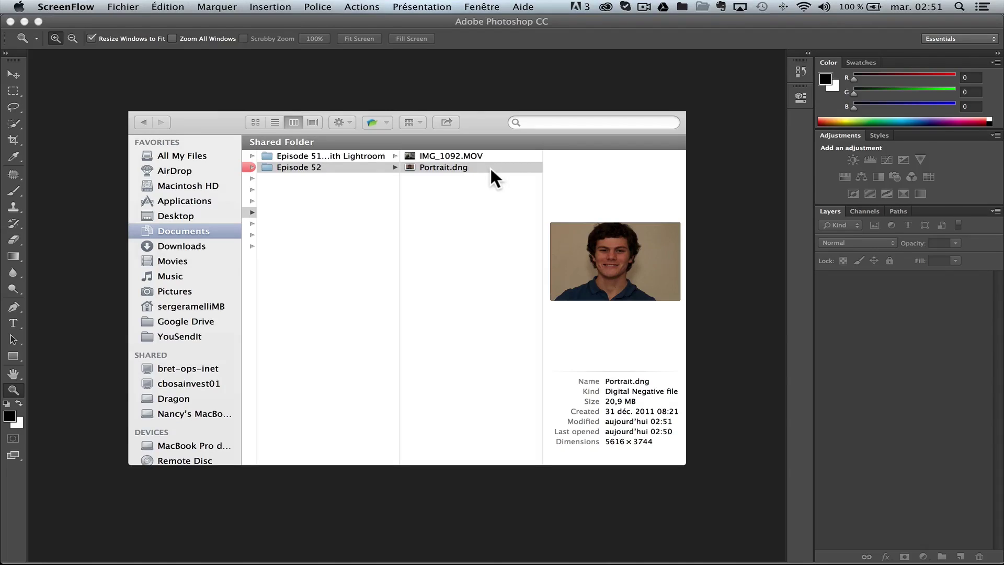
- Open Portrait.dng from the Episode 52 folder in Camera Raw and enlarge its window to full size
{"action": "double_click", "coordinate": [448, 164]}
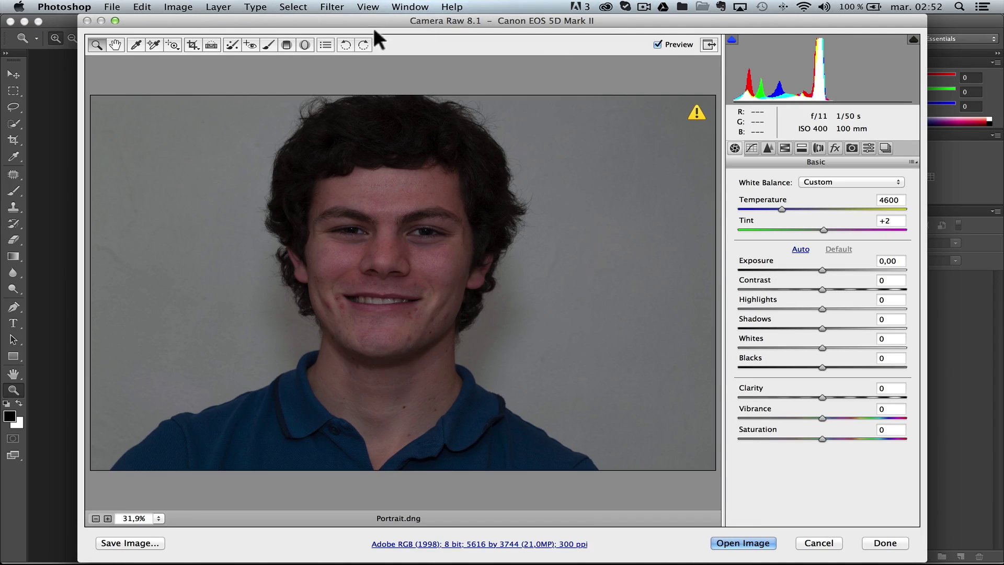
{"action": "left_click", "coordinate": [115, 21]}
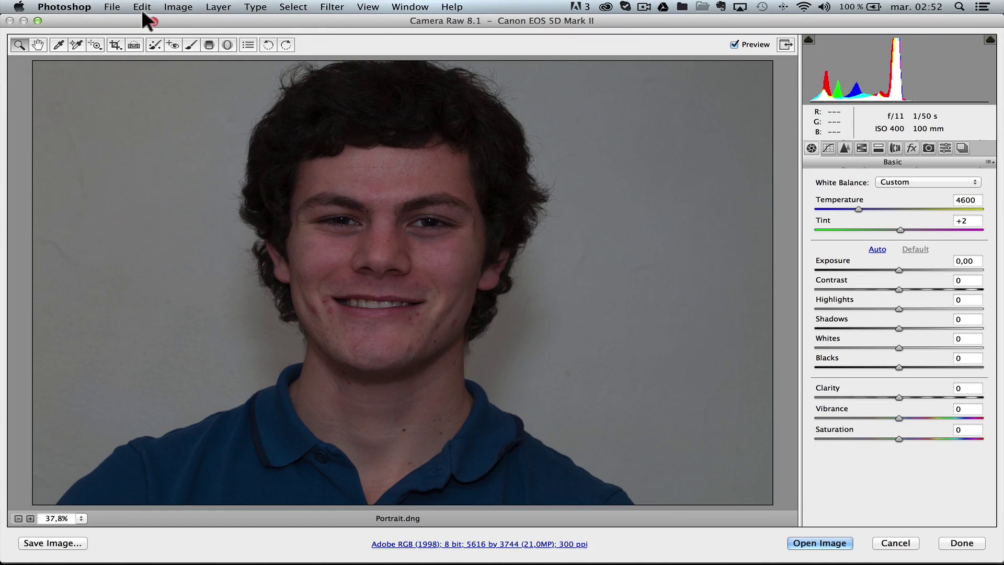
{"action": "left_click", "coordinate": [146, 18]}
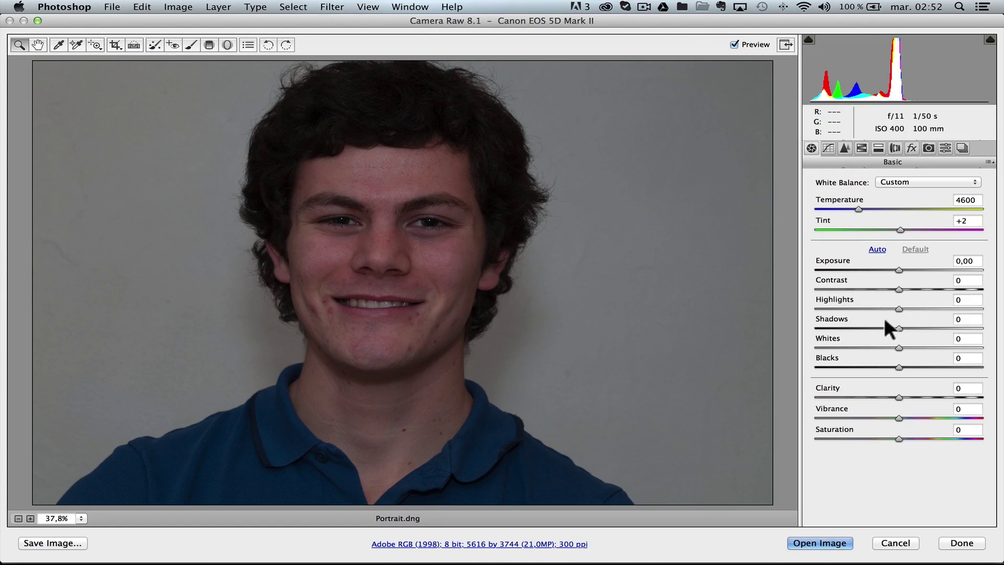
- Try Shadows at +100 and Highlights at -100 on the portrait, and reset the basic adjustments to their defaults
{"action": "left_click_drag", "start_coordinate": [889, 320], "coordinate": [990, 323]}
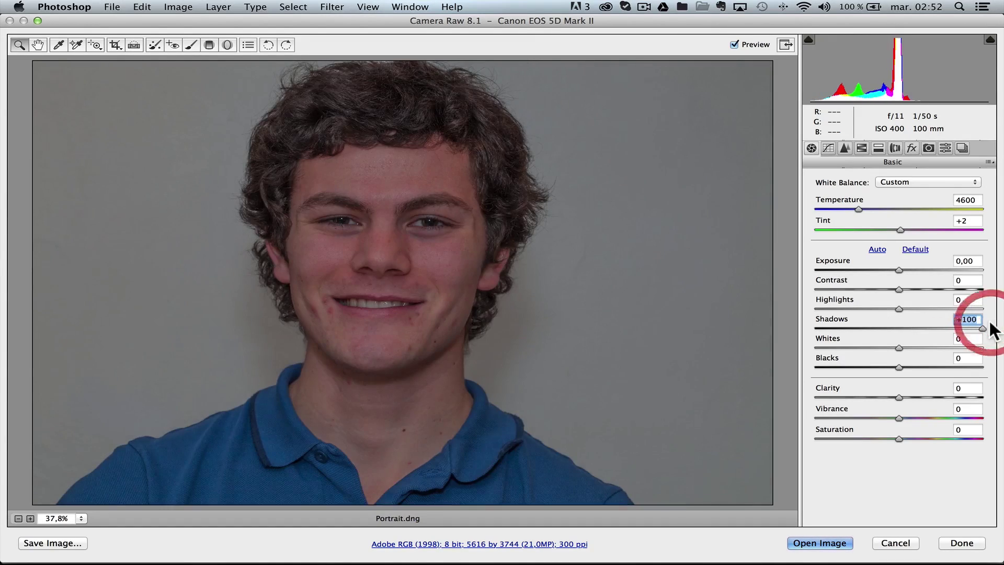
{"action": "left_click", "coordinate": [891, 302]}
{"action": "left_click_drag", "start_coordinate": [785, 290], "coordinate": [790, 297]}
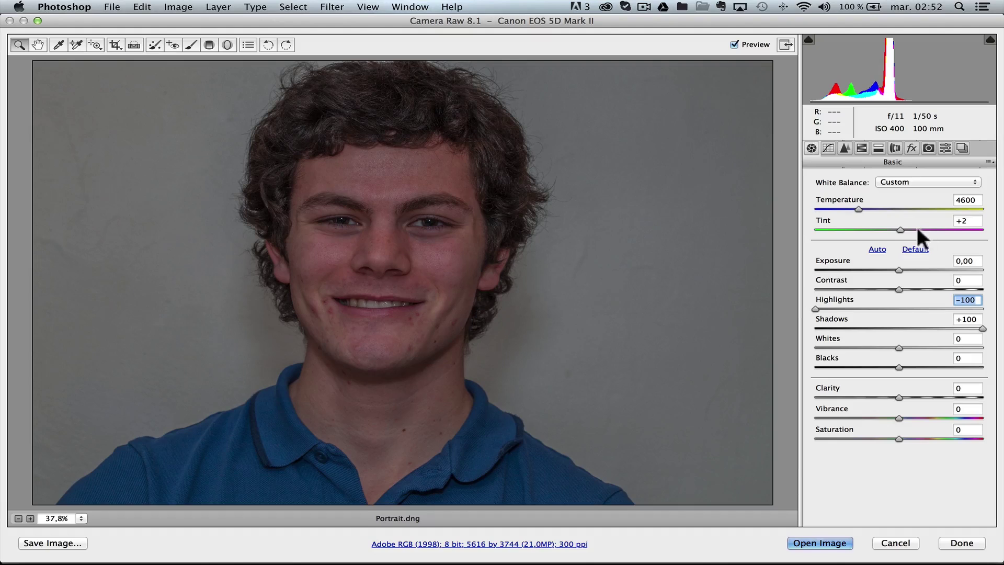
{"action": "left_click", "coordinate": [913, 249]}
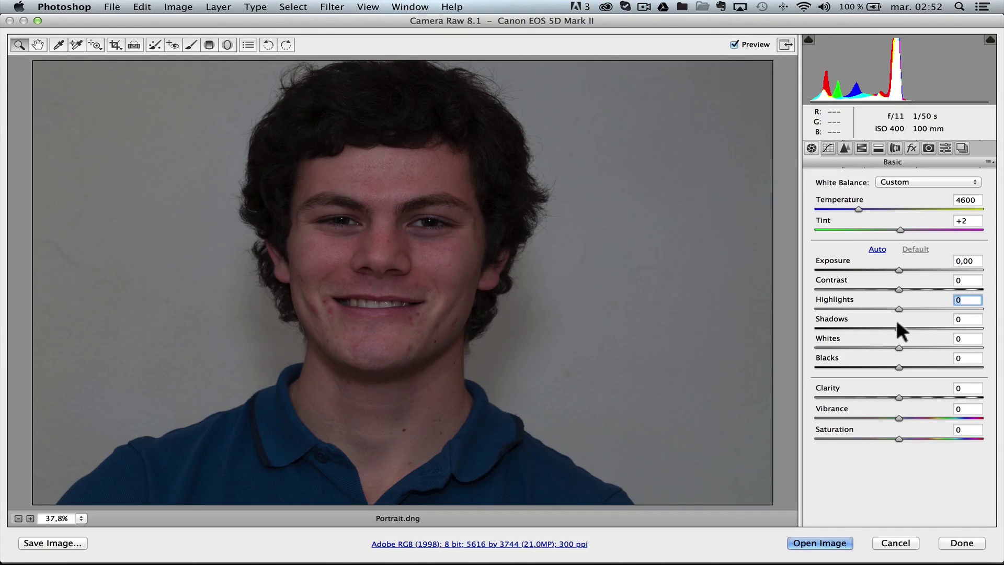
- Set Shadows to +34, Highlights to +4 and Exposure to +0,45, and sample the white balance from the gray wall
{"action": "mouse_move", "coordinate": [889, 317]}
{"action": "left_mouse_down"}
{"action": "mouse_move", "coordinate": [917, 309]}
{"action": "mouse_move", "coordinate": [869, 302]}
{"action": "mouse_move", "coordinate": [894, 300]}
{"action": "left_mouse_up"}
{"action": "left_click_drag", "start_coordinate": [892, 258], "coordinate": [896, 255]}
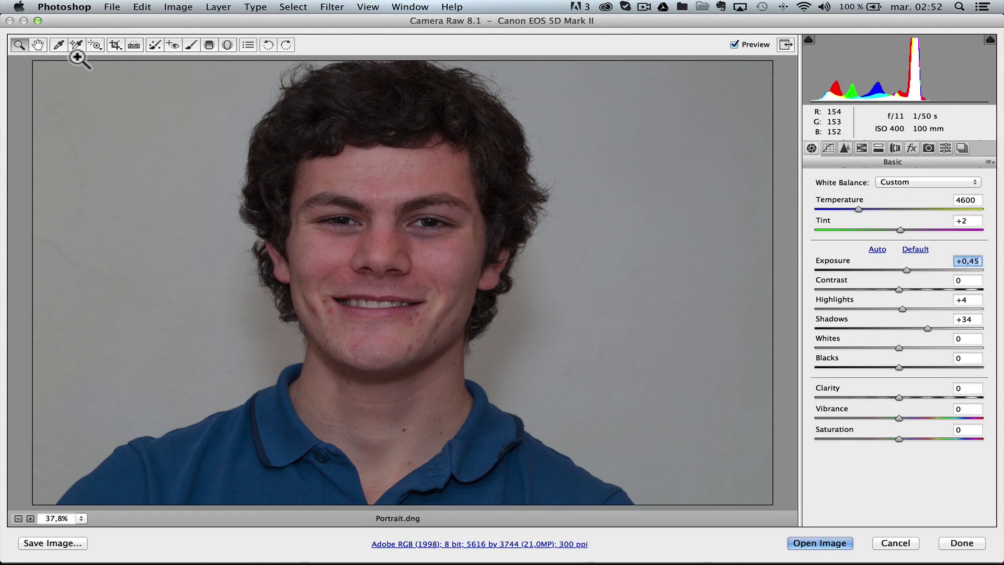
{"action": "left_click", "coordinate": [58, 44]}
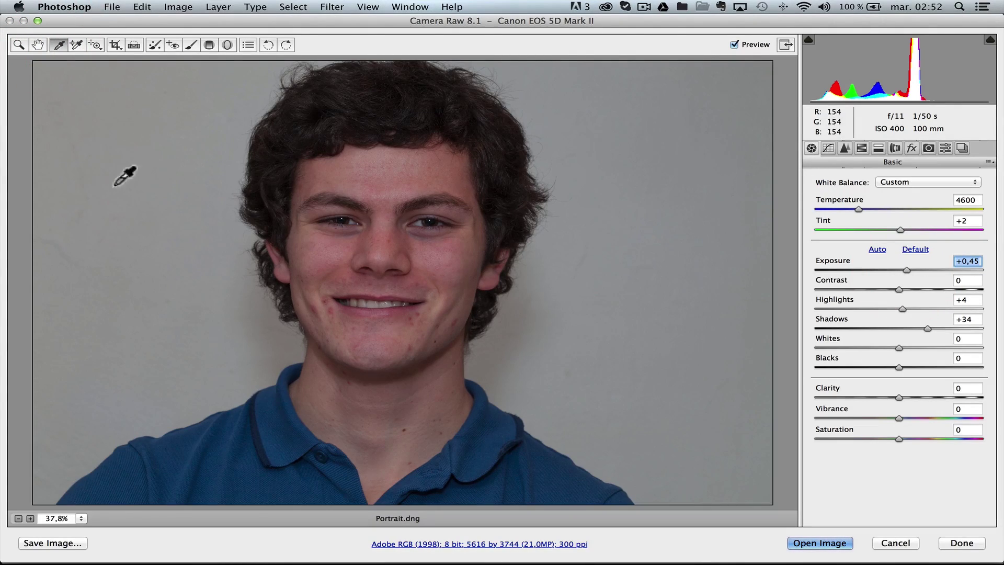
{"action": "left_click", "coordinate": [158, 184]}
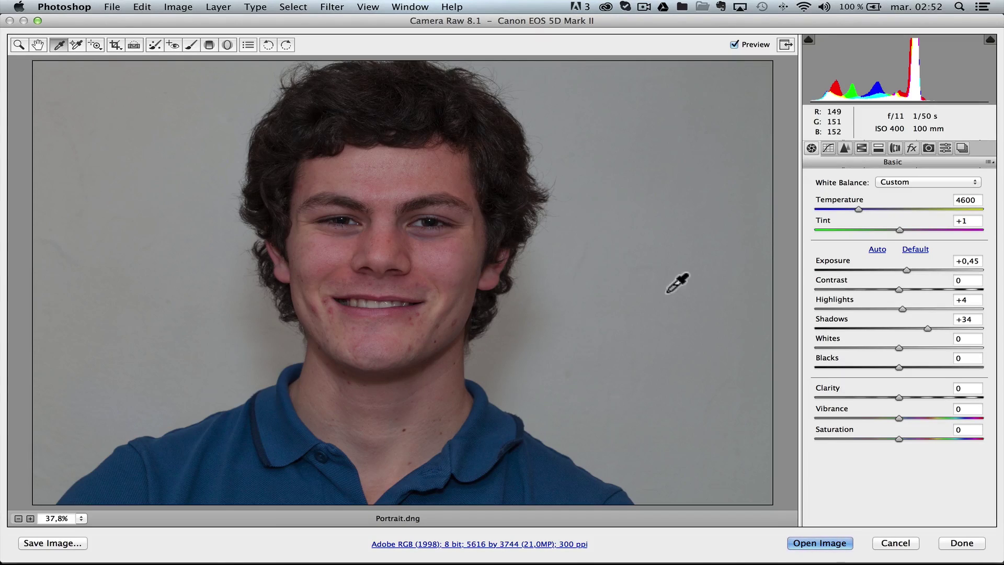
- Open the adjusted raw image in Photoshop and duplicate its Background layer
{"action": "left_click", "coordinate": [830, 543]}
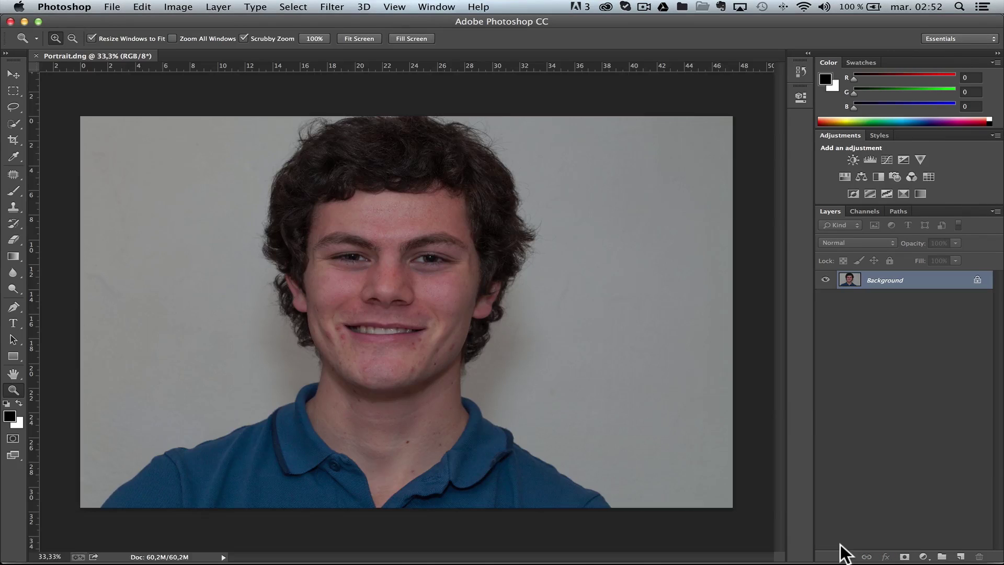
{"action": "left_click_drag", "start_coordinate": [914, 282], "coordinate": [960, 555]}
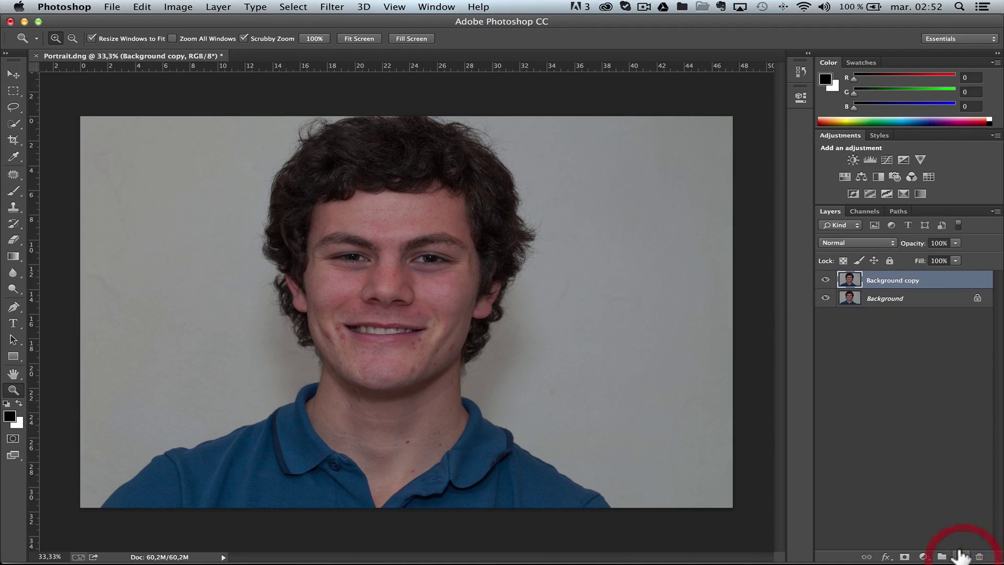
- Remove the blemishes below the mouth corner and on the cheek at the image's right with the Content-Aware Spot Healing Brush
{"action": "left_click", "coordinate": [354, 309]}
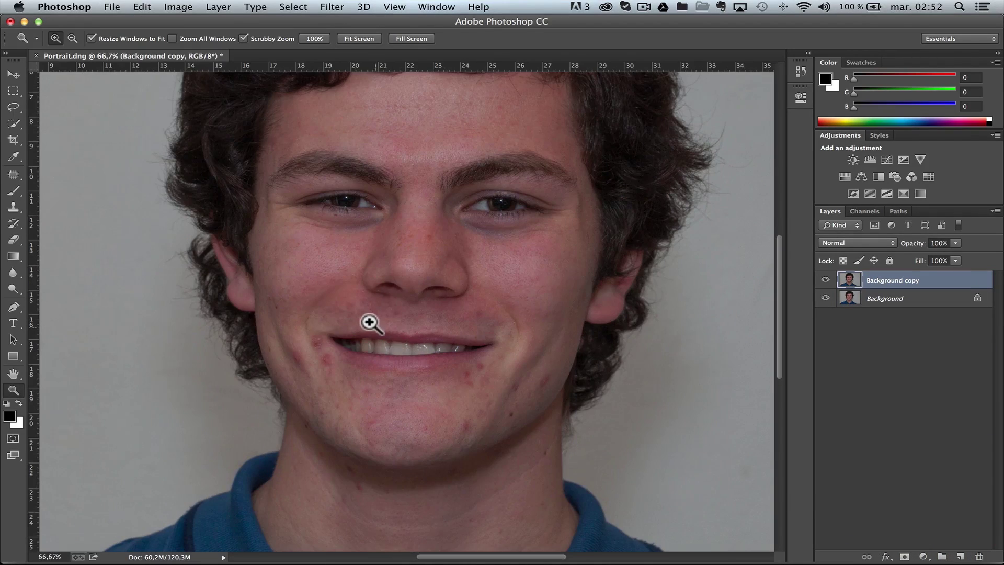
{"action": "left_click", "coordinate": [368, 322]}
{"action": "right_click", "coordinate": [415, 320]}
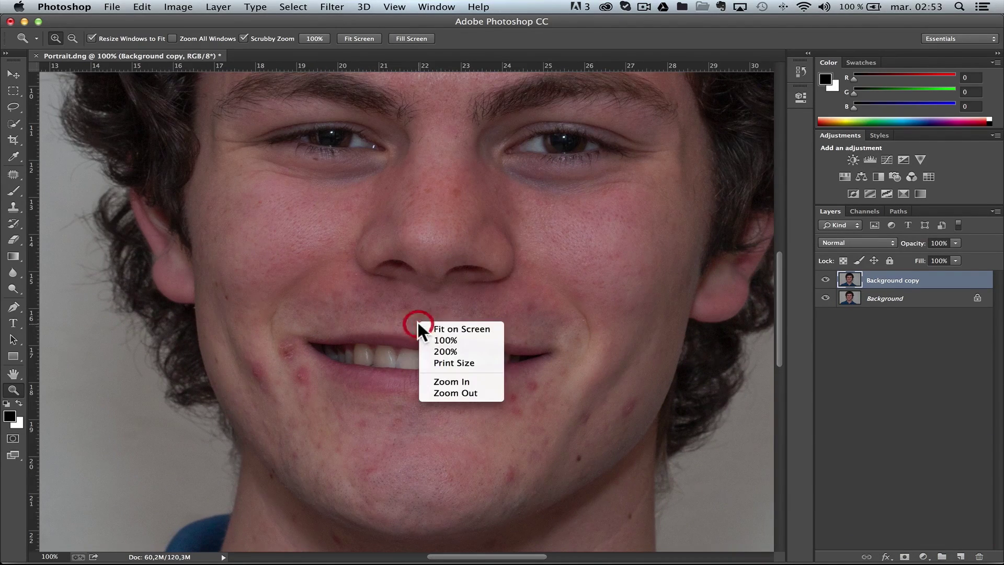
{"action": "left_click", "coordinate": [387, 296]}
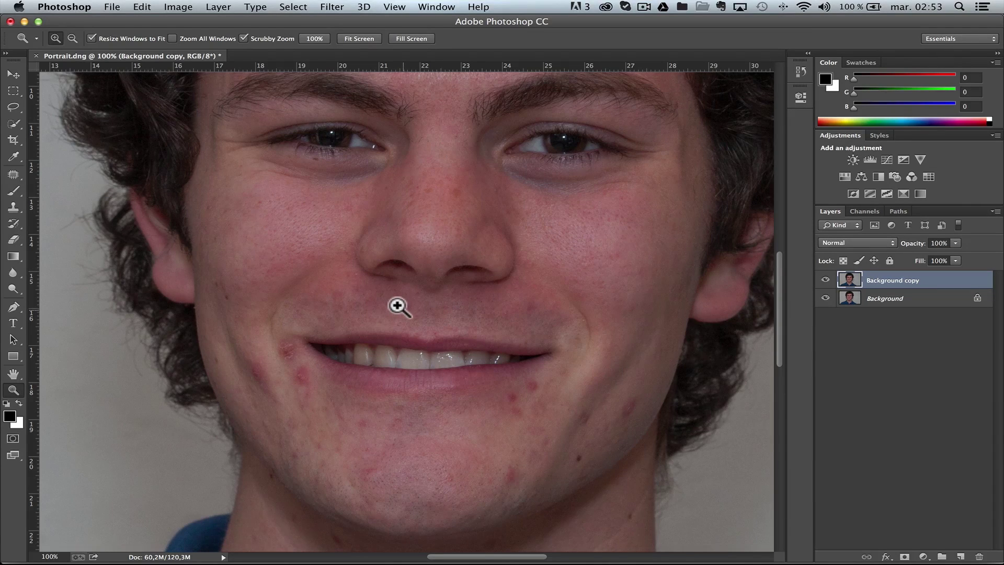
{"action": "left_click", "coordinate": [400, 308], "text": "alt"}
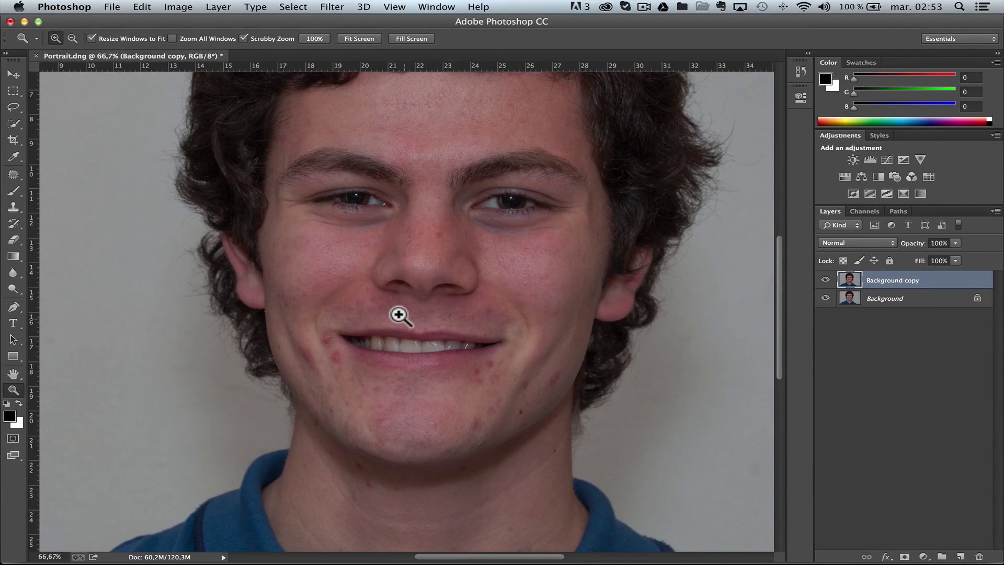
{"action": "left_click", "coordinate": [14, 174]}
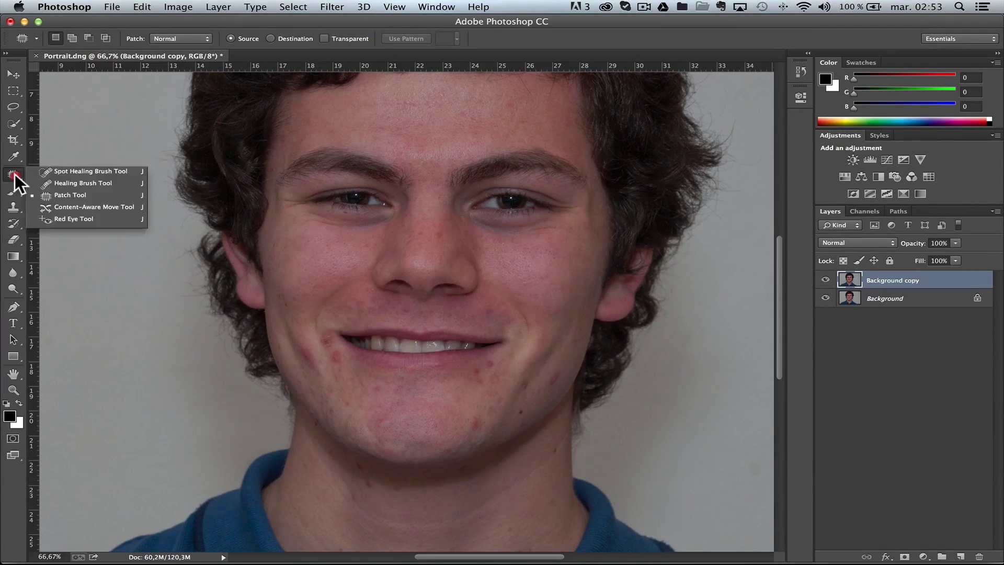
{"action": "left_click", "coordinate": [112, 170]}
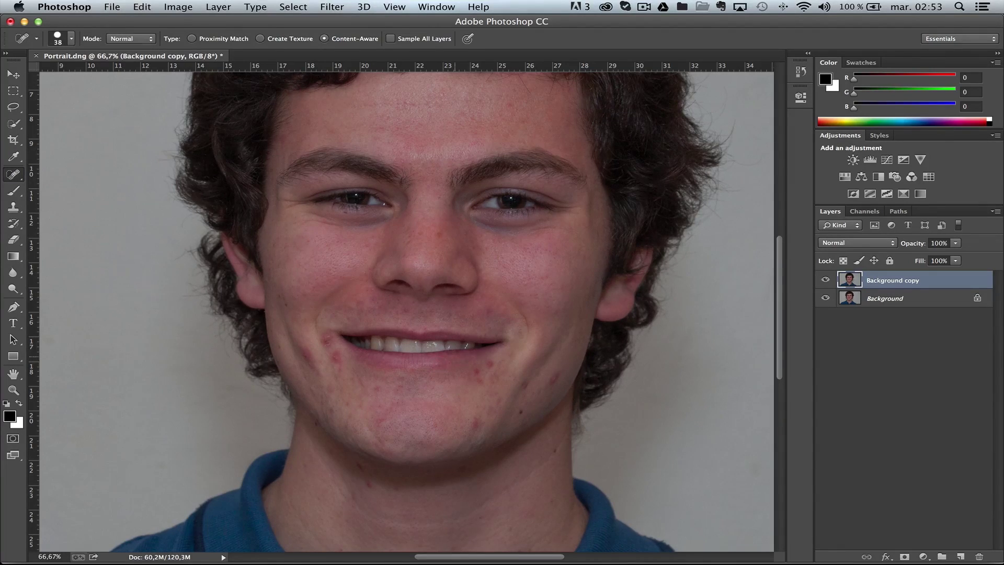
{"action": "left_click", "coordinate": [488, 366]}
{"action": "left_click", "coordinate": [474, 373]}
{"action": "left_click", "coordinate": [480, 381]}
{"action": "left_click", "coordinate": [486, 358]}
{"action": "left_click", "coordinate": [555, 376]}
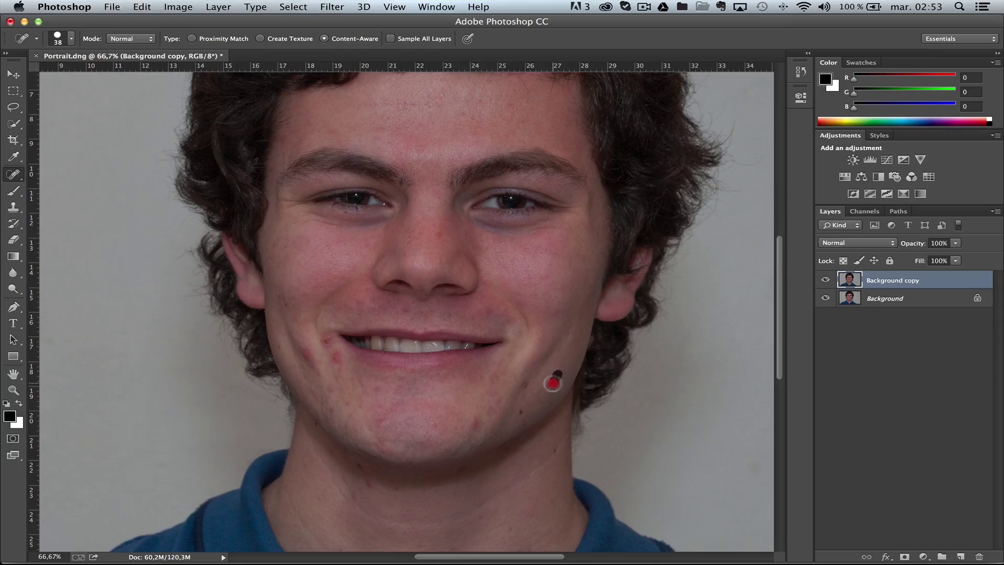
{"action": "left_click", "coordinate": [525, 385]}
- Retouch the remaining marks on the lower cheek at the image's right with the Healing Brush, using nearby skin as the source
{"action": "left_click", "coordinate": [15, 173]}
{"action": "left_click", "coordinate": [55, 183]}
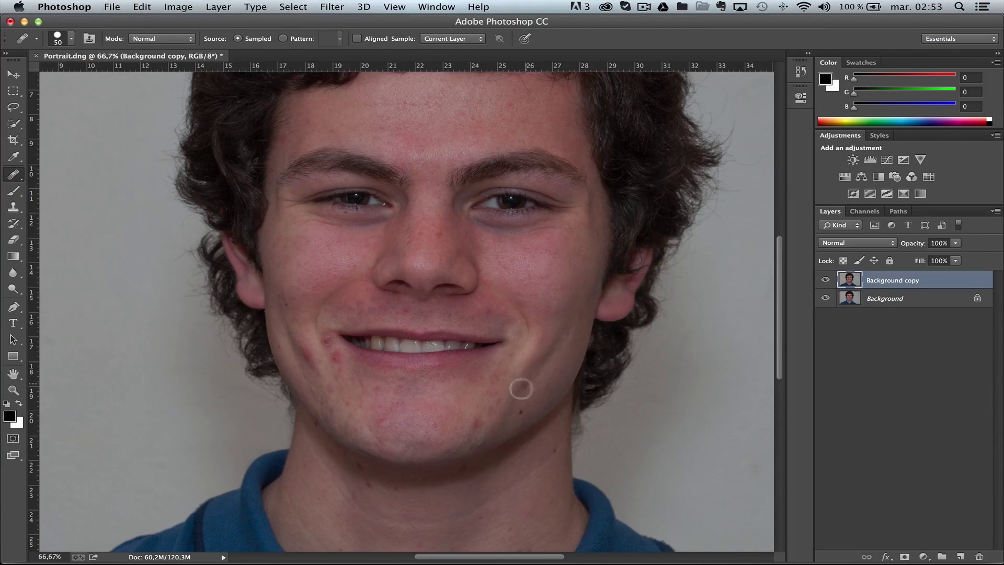
{"action": "key", "text": "alt"}
{"action": "left_click", "coordinate": [510, 394], "text": "alt"}
{"action": "left_click", "coordinate": [511, 398]}
{"action": "left_click_drag", "start_coordinate": [521, 389], "coordinate": [556, 376]}
- Remove the red blemishes on the cheek and beside the mouth corner at the image's left with the Spot Healing Brush
{"action": "left_click_drag", "start_coordinate": [20, 176], "coordinate": [100, 174]}
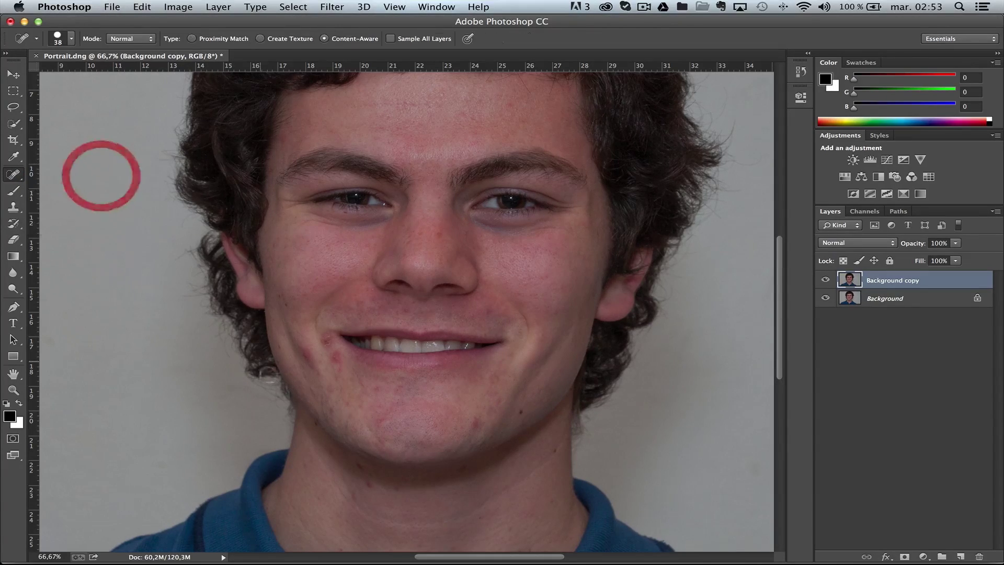
{"action": "left_click", "coordinate": [304, 351]}
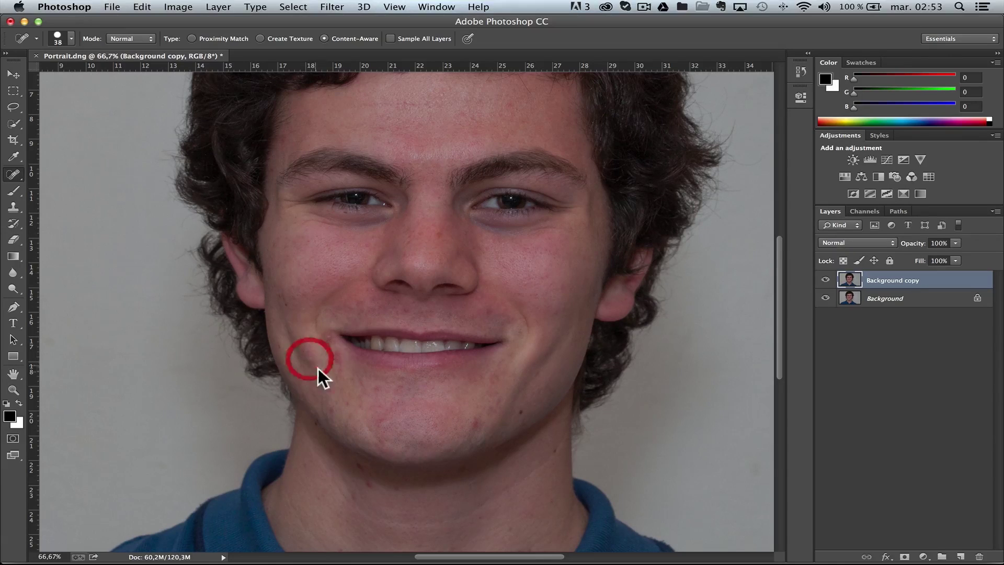
{"action": "left_click", "coordinate": [335, 358]}
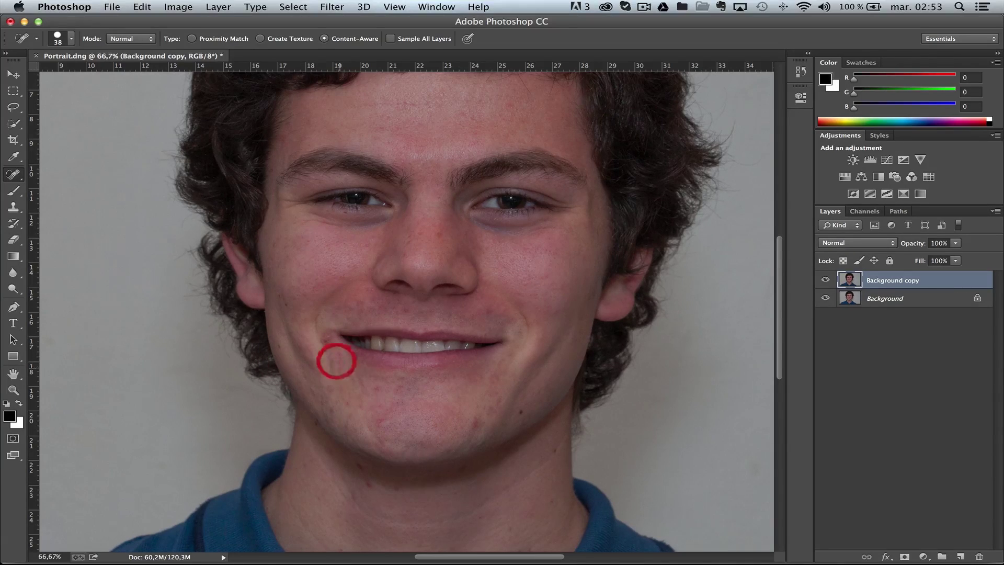
{"action": "left_click", "coordinate": [324, 339]}
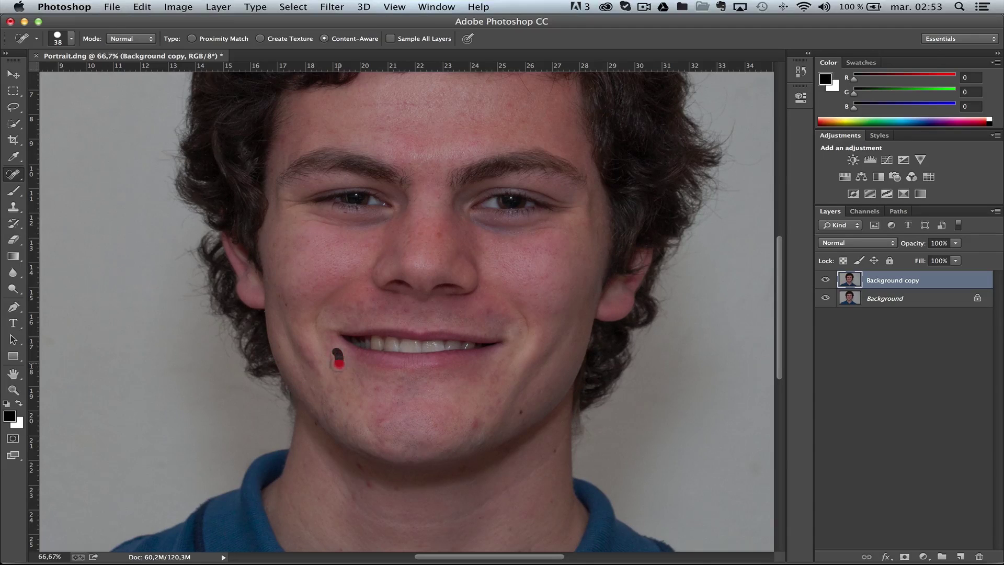
{"action": "left_click_drag", "start_coordinate": [339, 371], "coordinate": [338, 372]}
- Spot-heal the blemishes beside and on the nose, on the chin and on the neck below the jaw
{"action": "left_click", "coordinate": [369, 290]}
{"action": "left_click", "coordinate": [439, 233]}
{"action": "left_click", "coordinate": [475, 424]}
{"action": "left_click", "coordinate": [382, 421]}
{"action": "left_click", "coordinate": [358, 465]}
{"action": "left_click", "coordinate": [369, 485]}
{"action": "left_click", "coordinate": [369, 484]}
{"action": "left_click", "coordinate": [332, 453]}
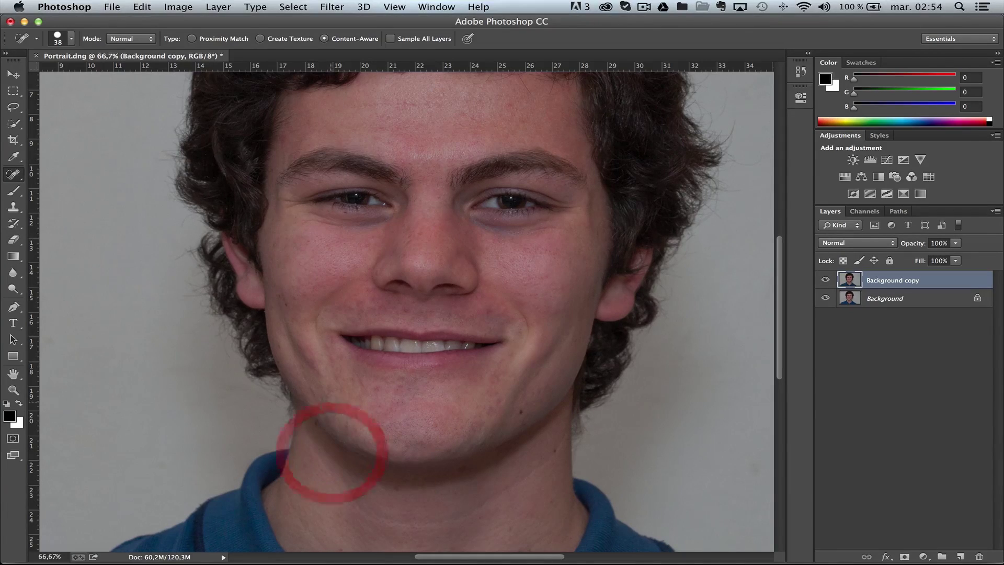
- Spot-heal the small marks along the jaw, on both cheeks and above the upper lip
{"action": "left_click", "coordinate": [332, 413]}
{"action": "left_click", "coordinate": [329, 388]}
{"action": "left_click", "coordinate": [311, 392]}
{"action": "scroll", "coordinate": [292, 302], "scroll_direction": "right", "scroll_amount": 1}
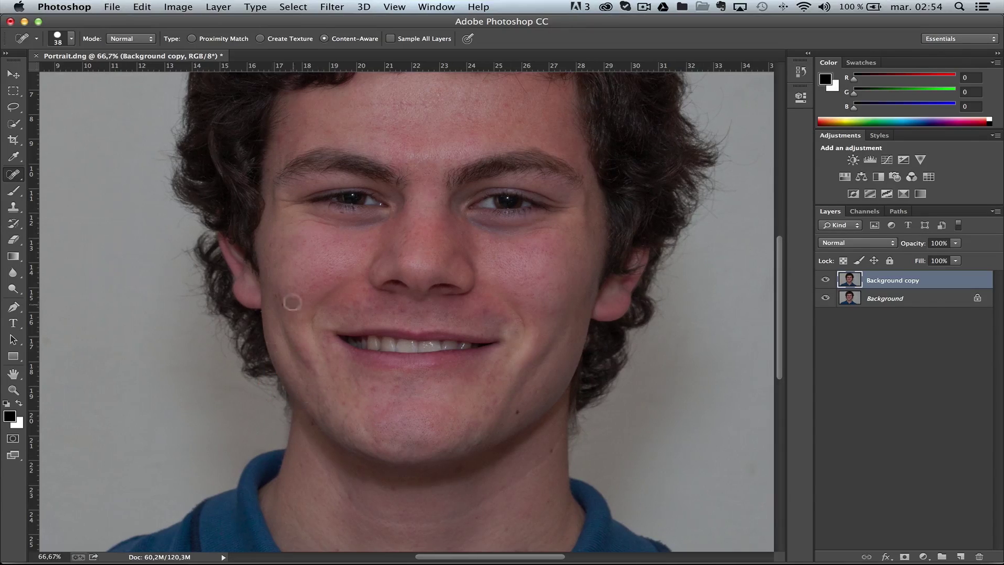
{"action": "left_click", "coordinate": [278, 304]}
{"action": "left_click", "coordinate": [401, 310]}
{"action": "left_click", "coordinate": [482, 312]}
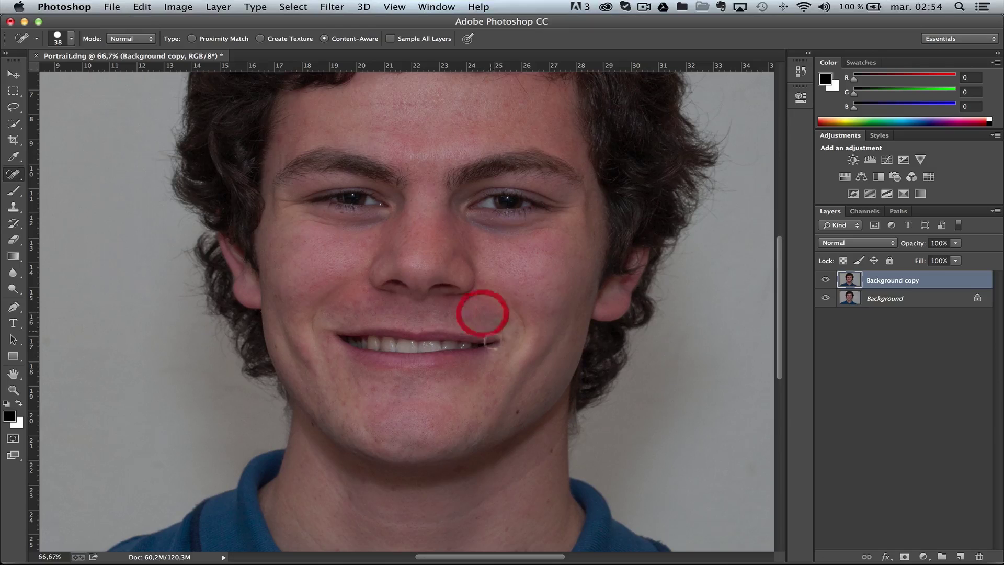
{"action": "left_click", "coordinate": [544, 278]}
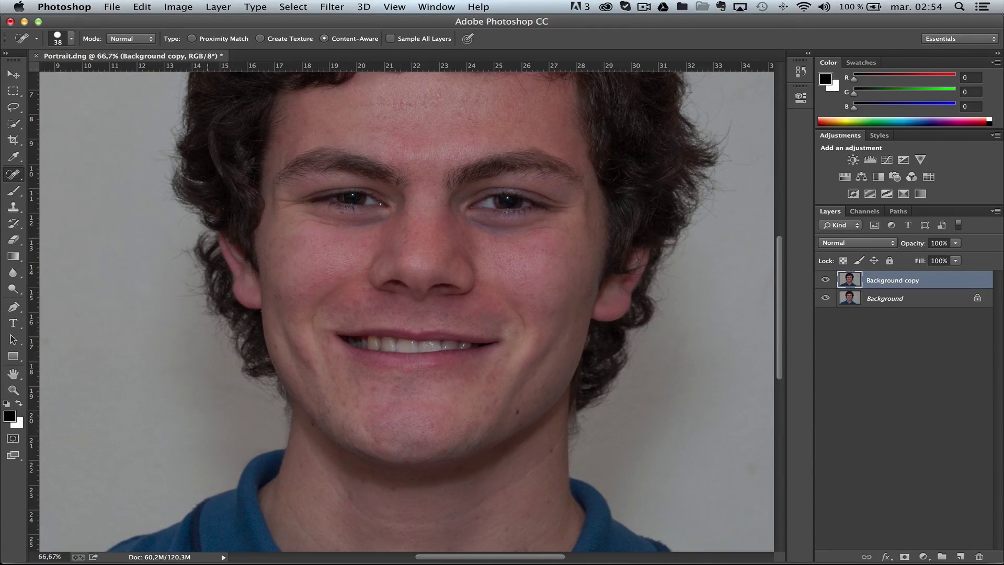
- Retouch the jaw edge and mouth corner at the image's left with the Healing Brush, sampling clean skin nearby
{"action": "left_click", "coordinate": [14, 174]}
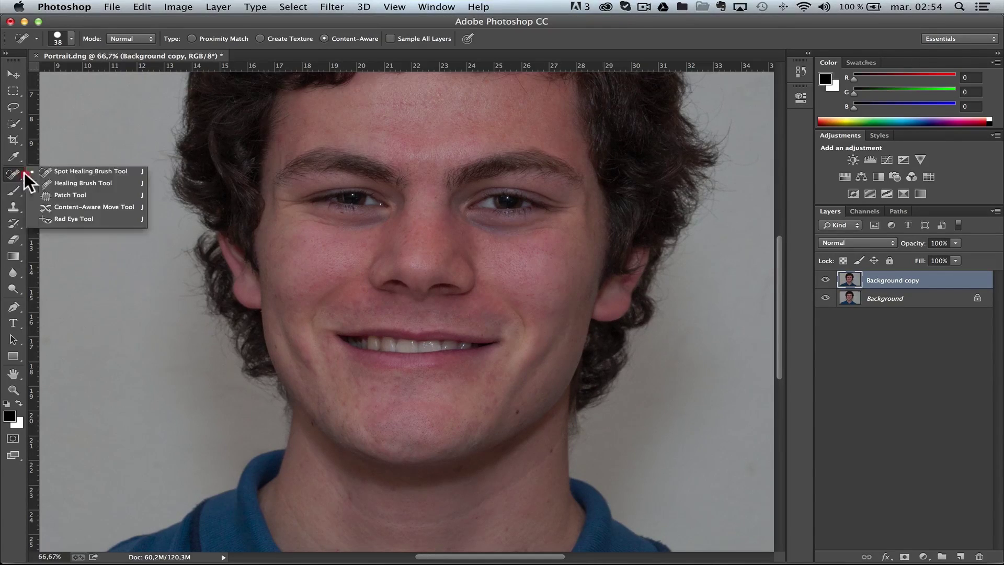
{"action": "left_click", "coordinate": [70, 180]}
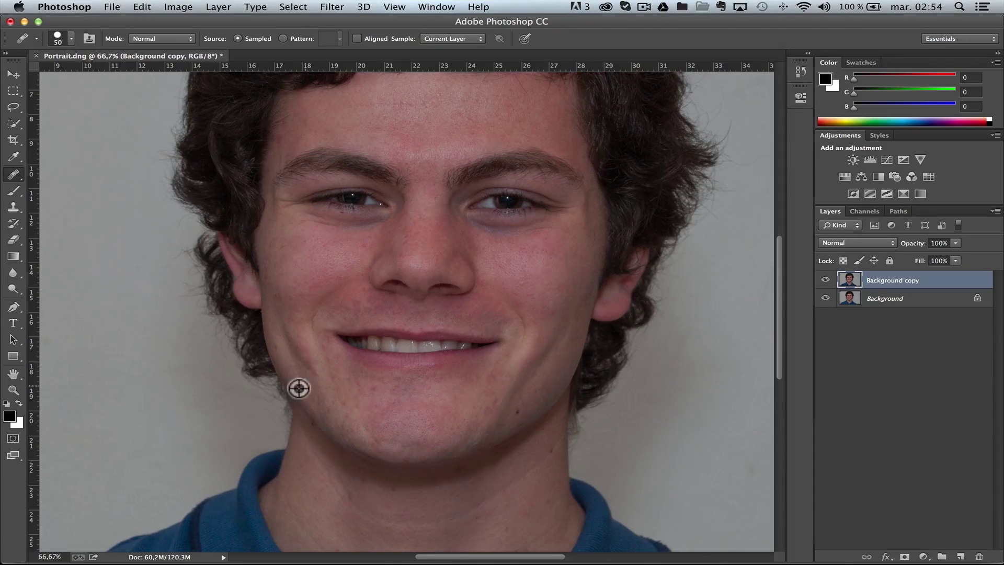
{"action": "left_click", "coordinate": [322, 390], "text": "alt"}
{"action": "left_click", "coordinate": [291, 374]}
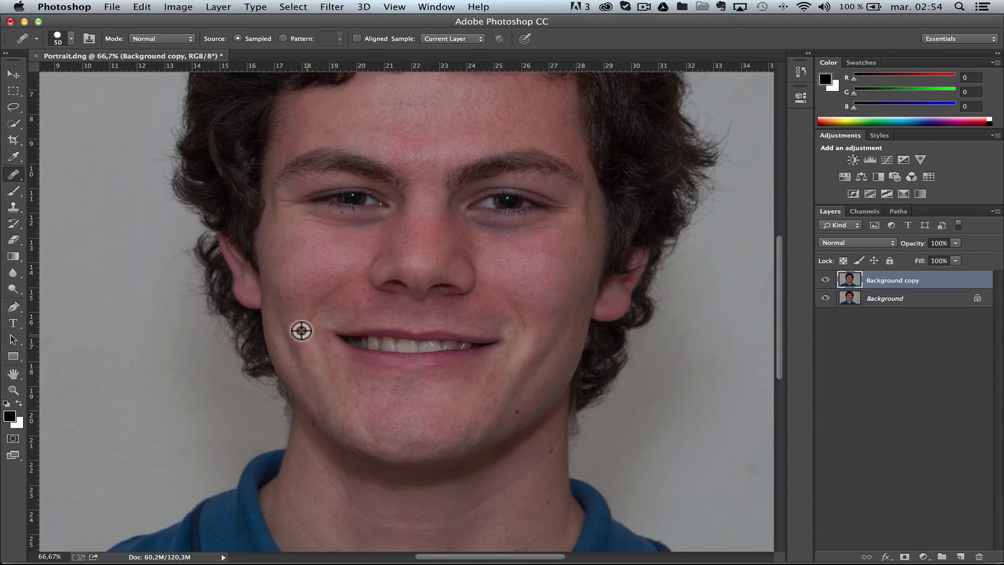
{"action": "left_click", "coordinate": [314, 340], "text": "alt"}
{"action": "left_click", "coordinate": [328, 338], "text": "alt"}
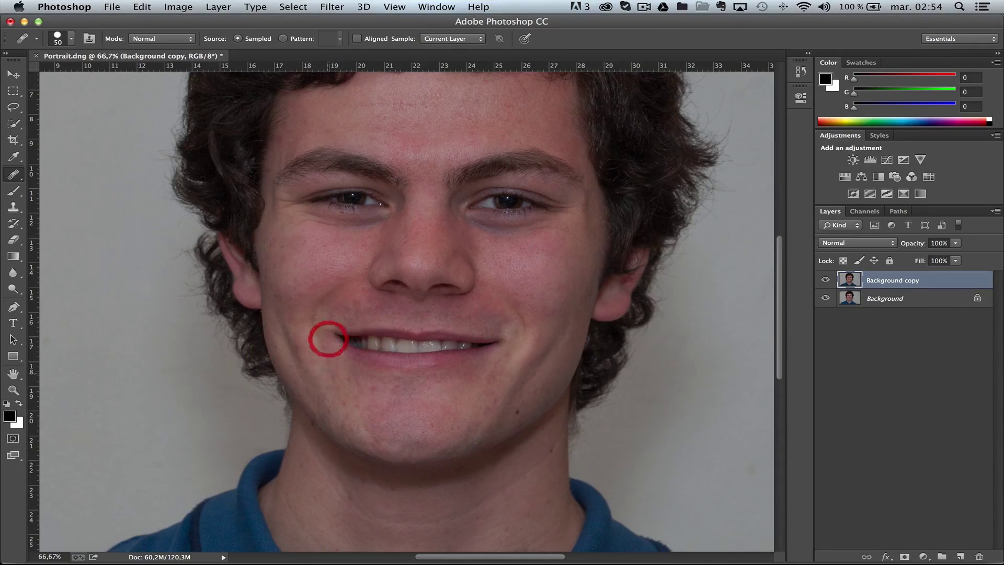
- Retouch the uneven skin on the chin and beside the mouth corner at the image's right with the Healing Brush
{"action": "left_click", "coordinate": [365, 402]}
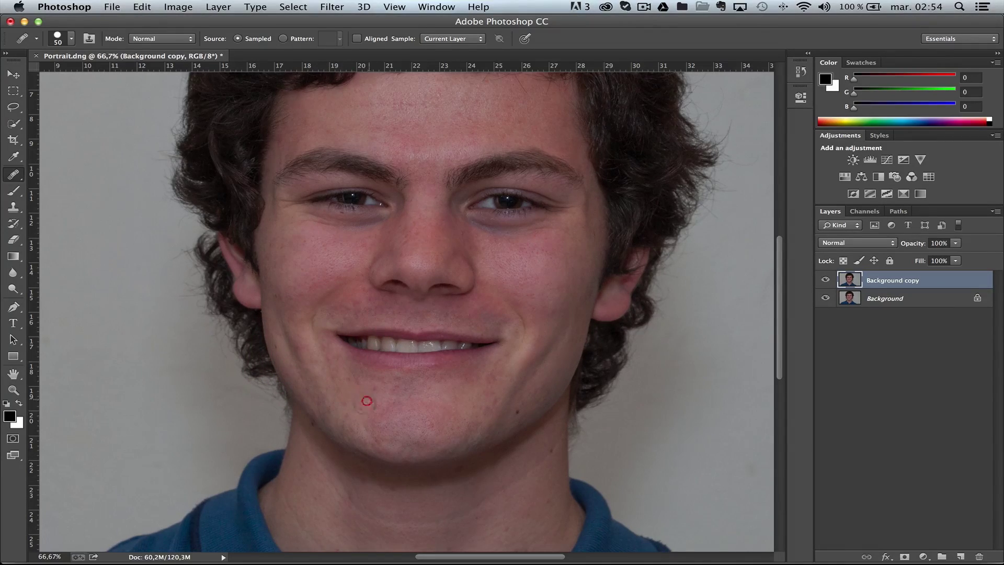
{"action": "left_click", "coordinate": [370, 395]}
{"action": "left_click", "coordinate": [348, 391], "text": "alt"}
{"action": "left_click", "coordinate": [343, 403]}
{"action": "left_click", "coordinate": [478, 389]}
{"action": "left_click", "coordinate": [519, 358]}
{"action": "left_click", "coordinate": [508, 355]}
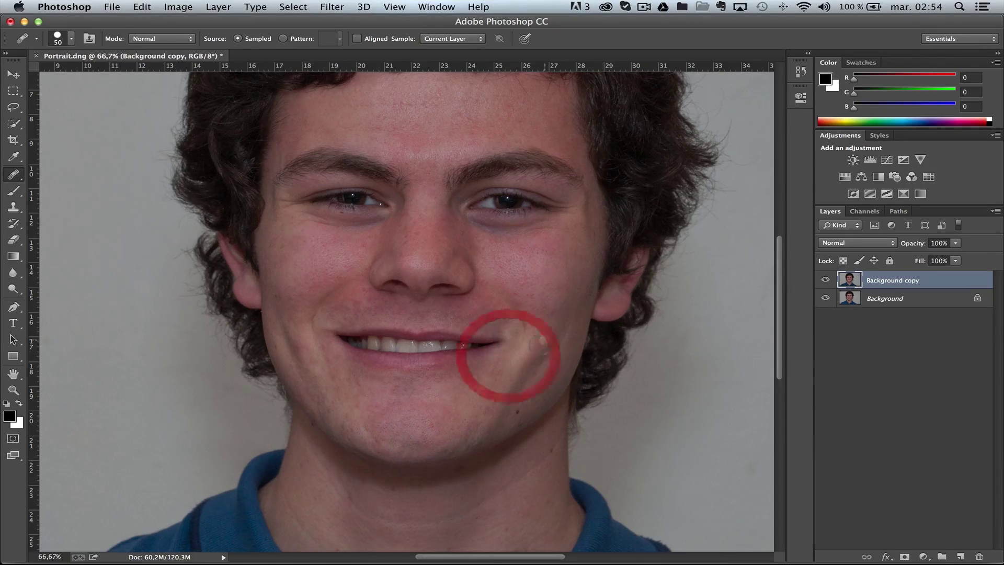
- Toggle the visibility of the Background copy layer to compare the retouched skin with the original
{"action": "left_click", "coordinate": [824, 279]}
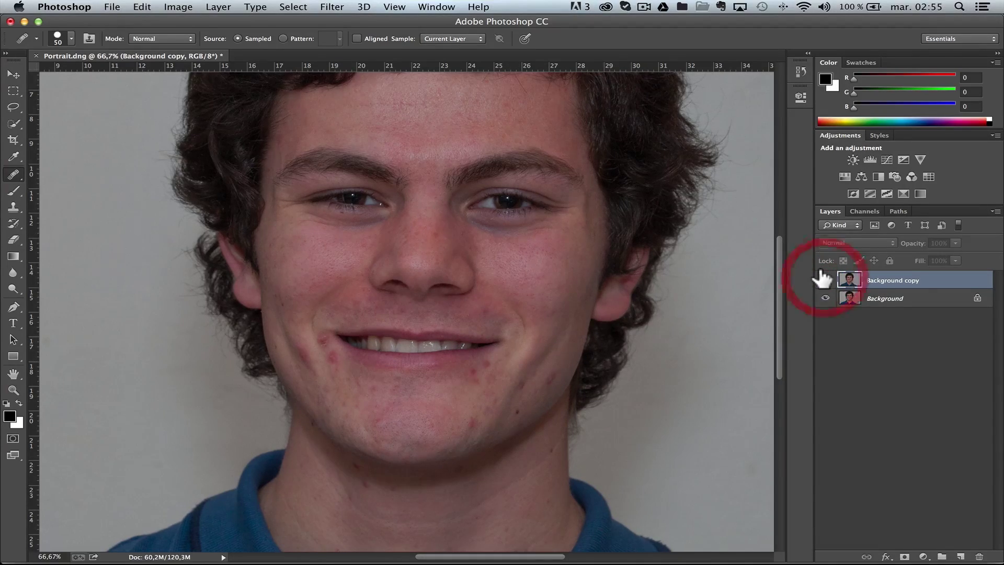
{"action": "left_click", "coordinate": [824, 279]}
{"action": "left_click", "coordinate": [825, 279]}
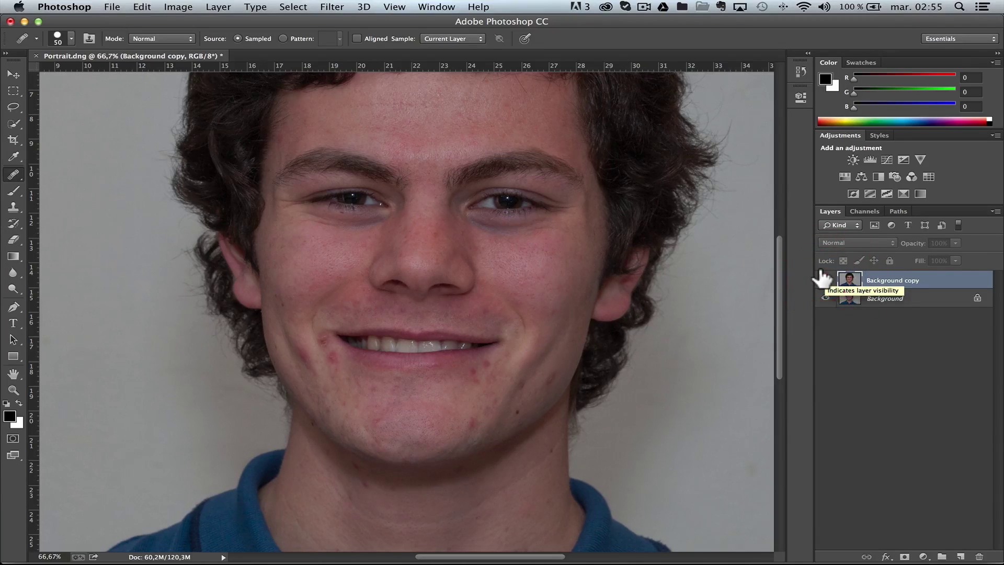
- Turn the Background copy layer's visibility back on and duplicate that layer
{"action": "left_click", "coordinate": [825, 279]}
{"action": "left_click_drag", "start_coordinate": [450, 210], "coordinate": [432, 251]}
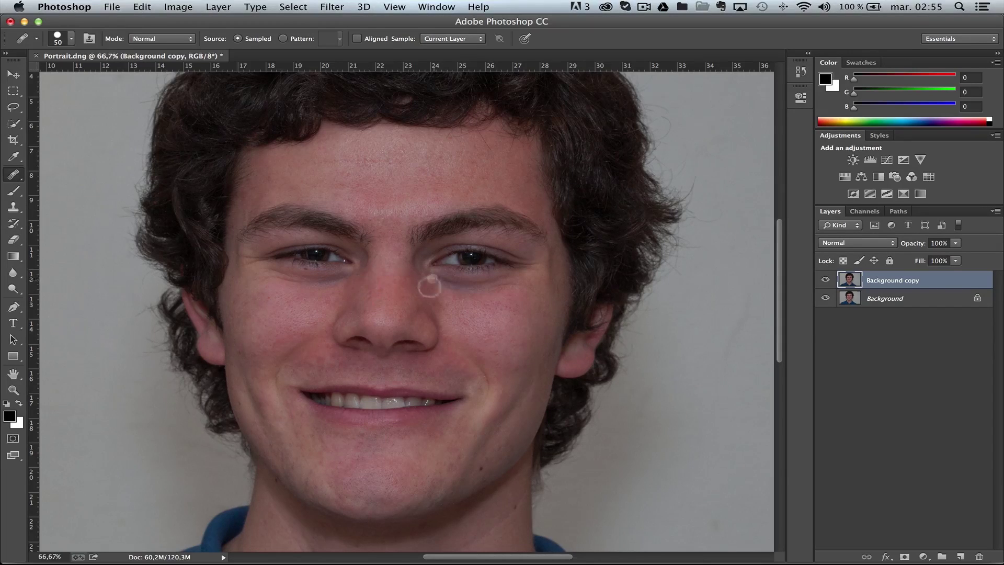
{"action": "left_click_drag", "start_coordinate": [918, 280], "coordinate": [966, 537]}
{"action": "left_click_drag", "start_coordinate": [956, 551], "coordinate": [959, 555]}
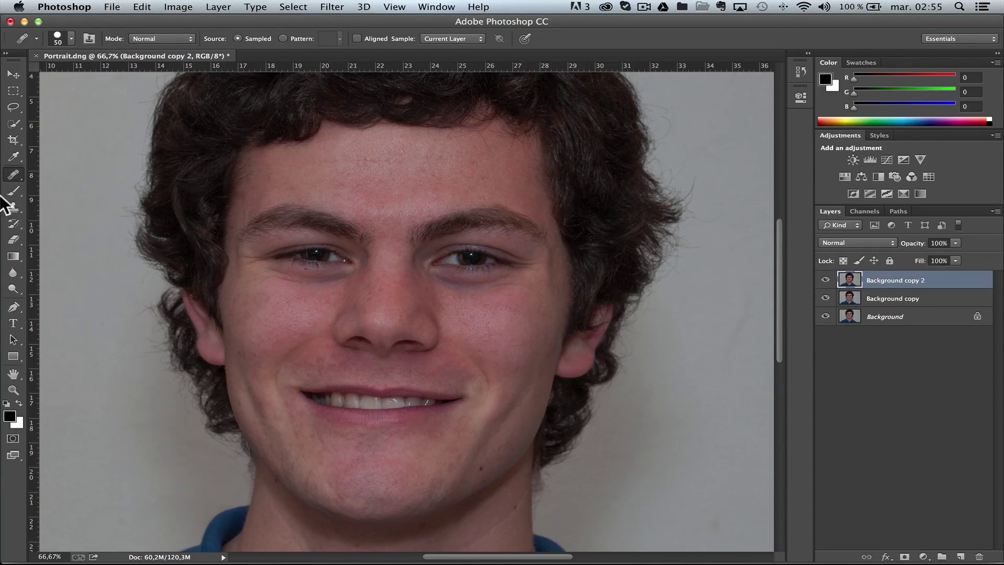
- Patch the dark area under the eye at the image's right with cheek skin using the Patch tool
{"action": "left_click", "coordinate": [13, 173]}
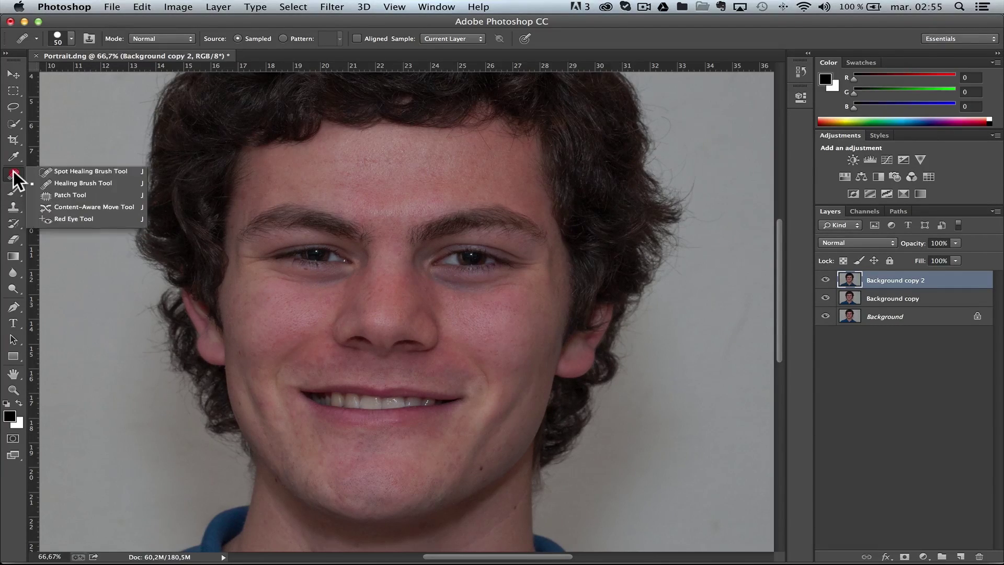
{"action": "left_click", "coordinate": [61, 195]}
{"action": "mouse_move", "coordinate": [457, 288]}
{"action": "left_mouse_down"}
{"action": "mouse_move", "coordinate": [413, 278]}
{"action": "mouse_move", "coordinate": [407, 261]}
{"action": "mouse_move", "coordinate": [524, 262]}
{"action": "mouse_move", "coordinate": [522, 279]}
{"action": "mouse_move", "coordinate": [485, 279]}
{"action": "mouse_move", "coordinate": [499, 317]}
{"action": "left_mouse_up"}
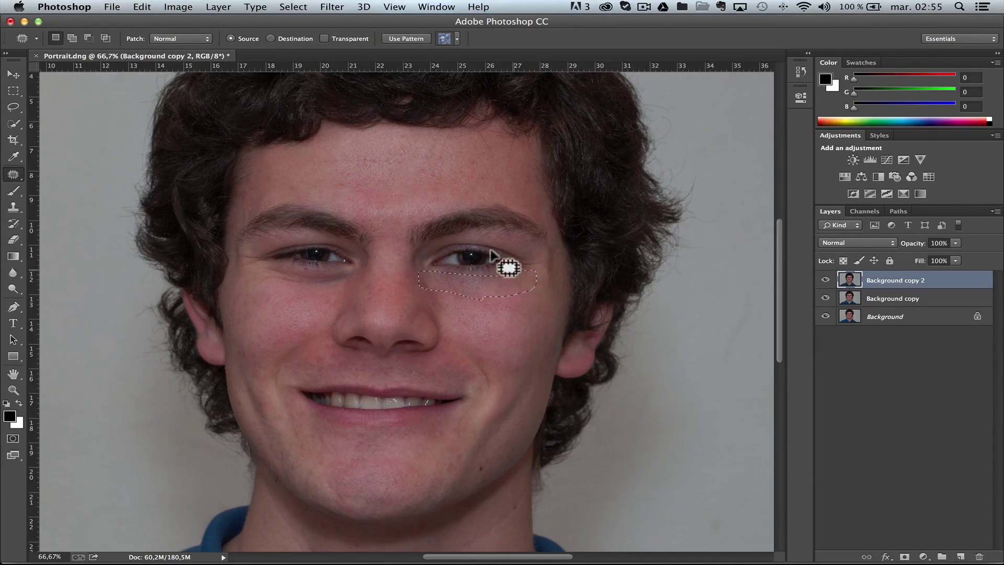
- Fade the under-eye patch at the image's right to 35% opacity
{"action": "left_click", "coordinate": [112, 7]}
{"action": "mouse_move", "coordinate": [143, 7]}
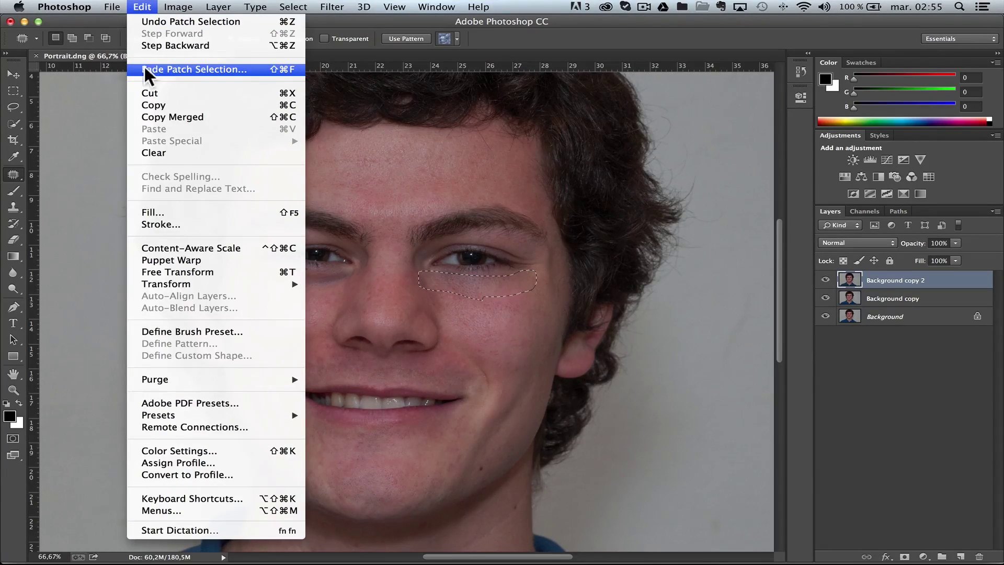
{"action": "left_click", "coordinate": [209, 69]}
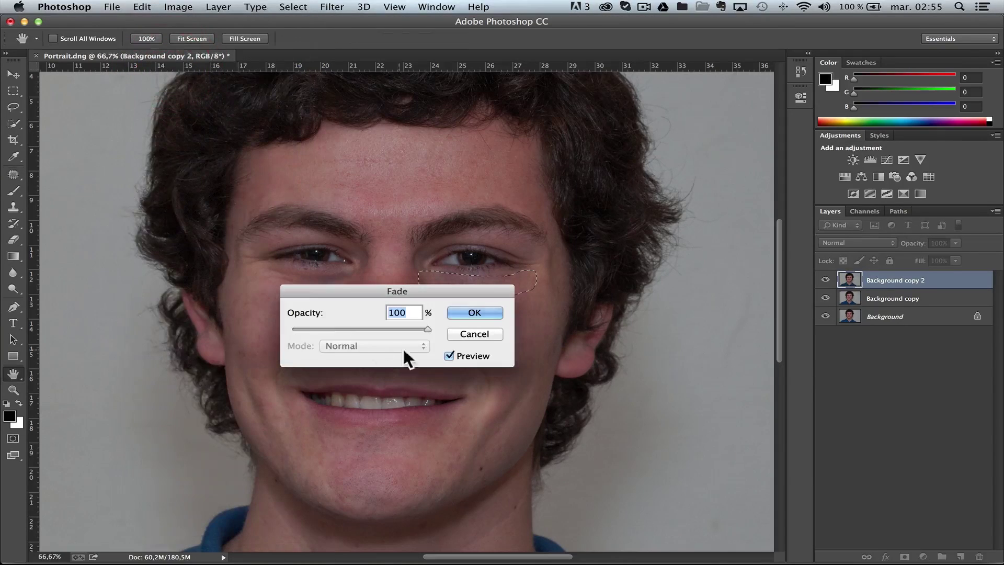
{"action": "left_click_drag", "start_coordinate": [389, 283], "coordinate": [321, 128]}
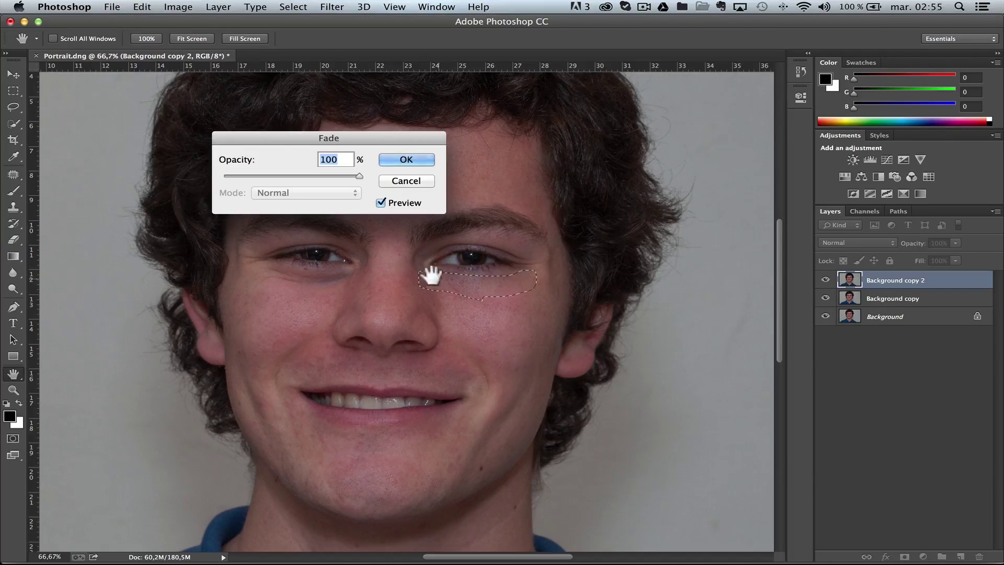
{"action": "left_click_drag", "start_coordinate": [359, 175], "coordinate": [268, 176]}
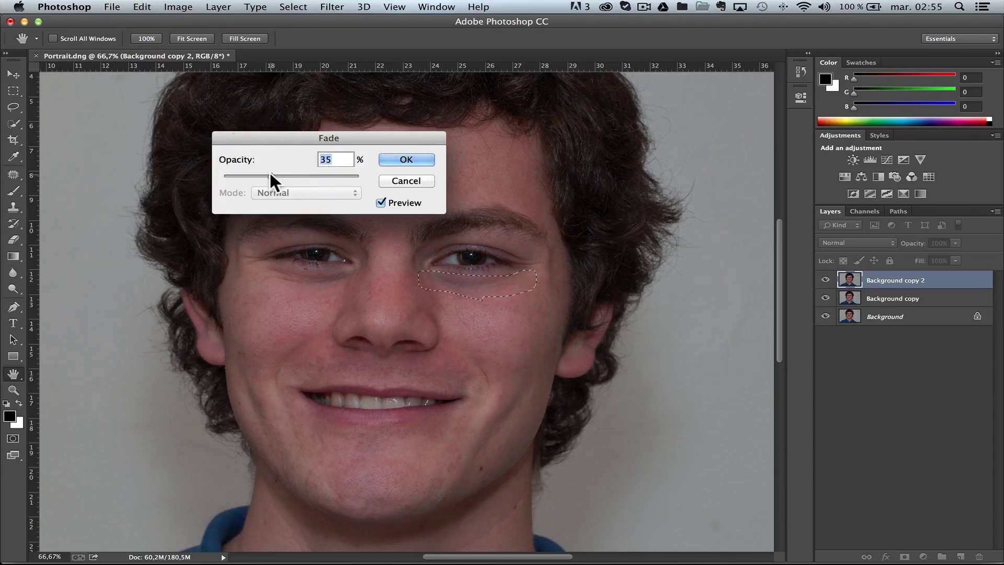
{"action": "left_click", "coordinate": [409, 158]}
- Patch the dark area under the eye at the image's left with cheek skin, fade it to 31% opacity and deselect
{"action": "mouse_move", "coordinate": [304, 260]}
{"action": "left_mouse_down"}
{"action": "mouse_move", "coordinate": [229, 258]}
{"action": "mouse_move", "coordinate": [234, 275]}
{"action": "mouse_move", "coordinate": [306, 283]}
{"action": "mouse_move", "coordinate": [351, 261]}
{"action": "mouse_move", "coordinate": [317, 260]}
{"action": "mouse_move", "coordinate": [291, 311]}
{"action": "left_mouse_up"}
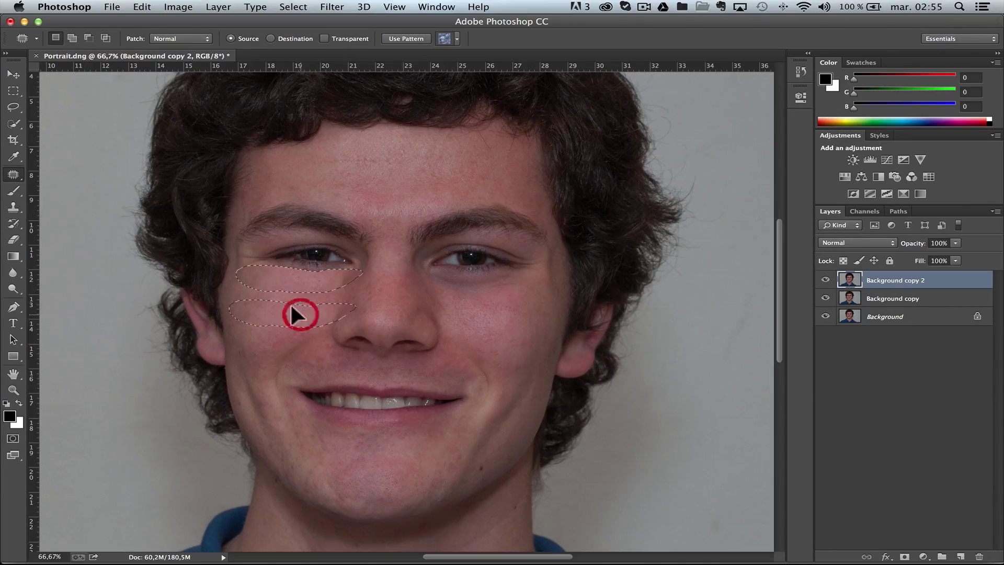
{"action": "left_click", "coordinate": [145, 12]}
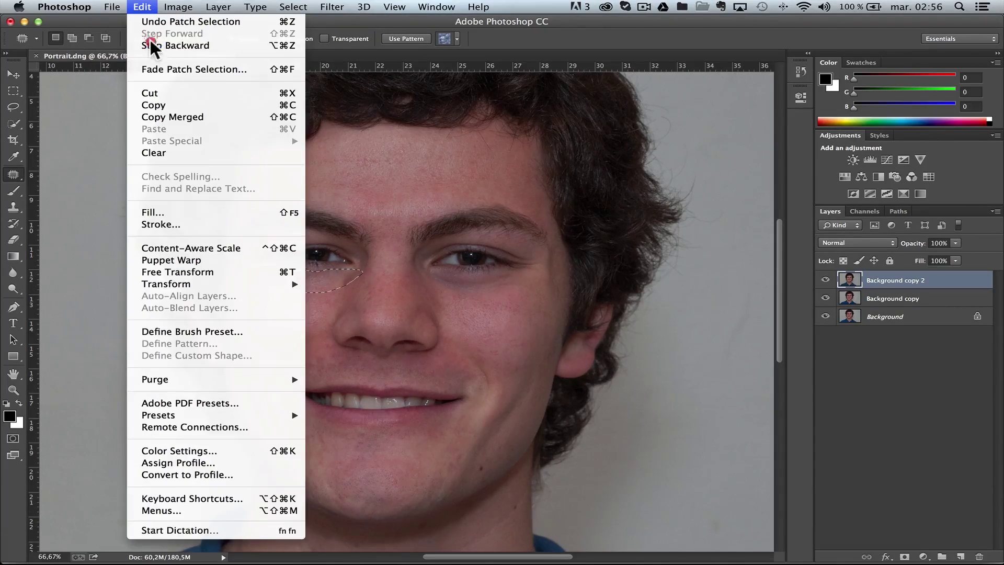
{"action": "left_click", "coordinate": [157, 68]}
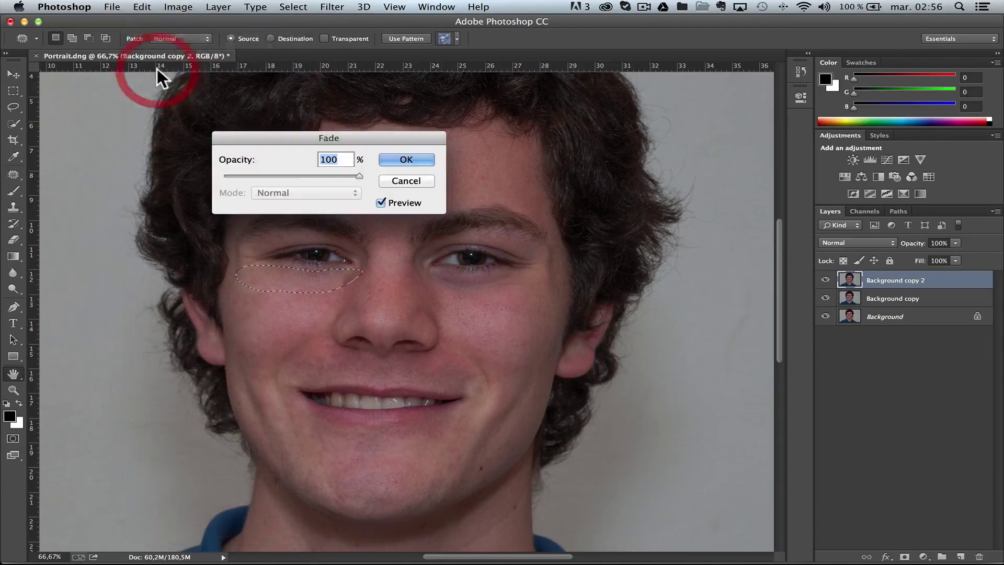
{"action": "left_click", "coordinate": [264, 176]}
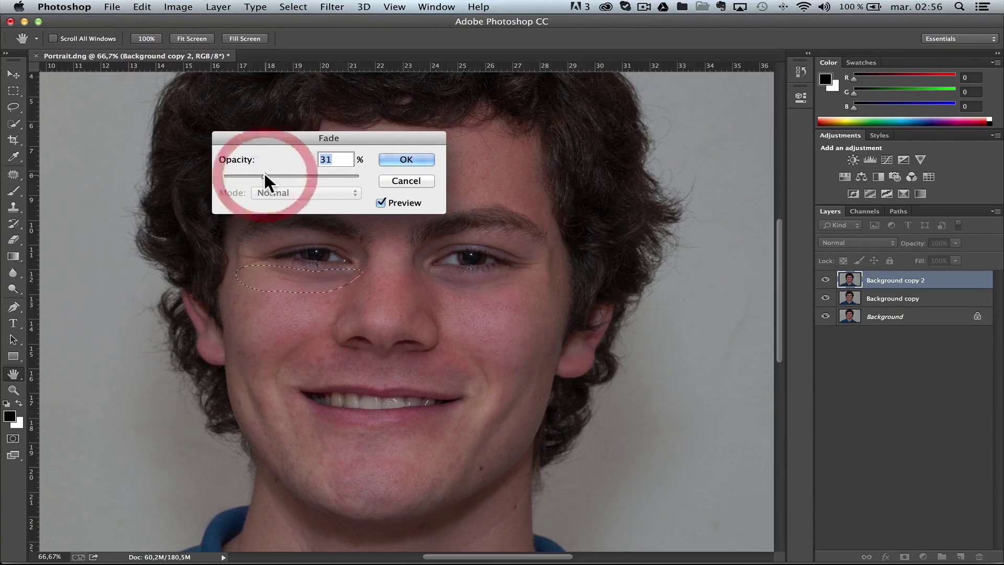
{"action": "left_click", "coordinate": [422, 159]}
{"action": "key", "text": "super+d"}
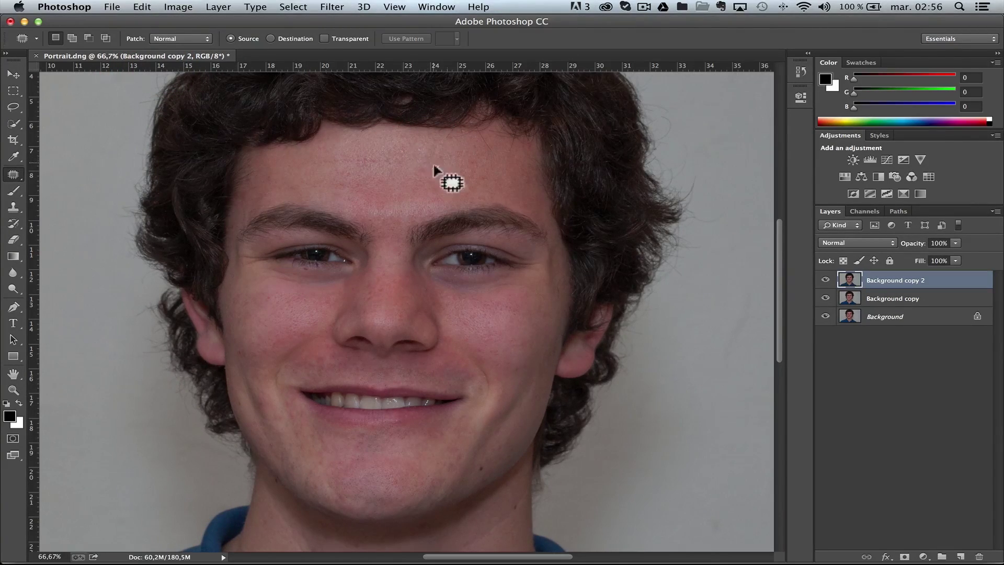
- Toggle the visibility of the Background copy 2 layer to compare the under-eye retouching
{"action": "left_click", "coordinate": [823, 277]}
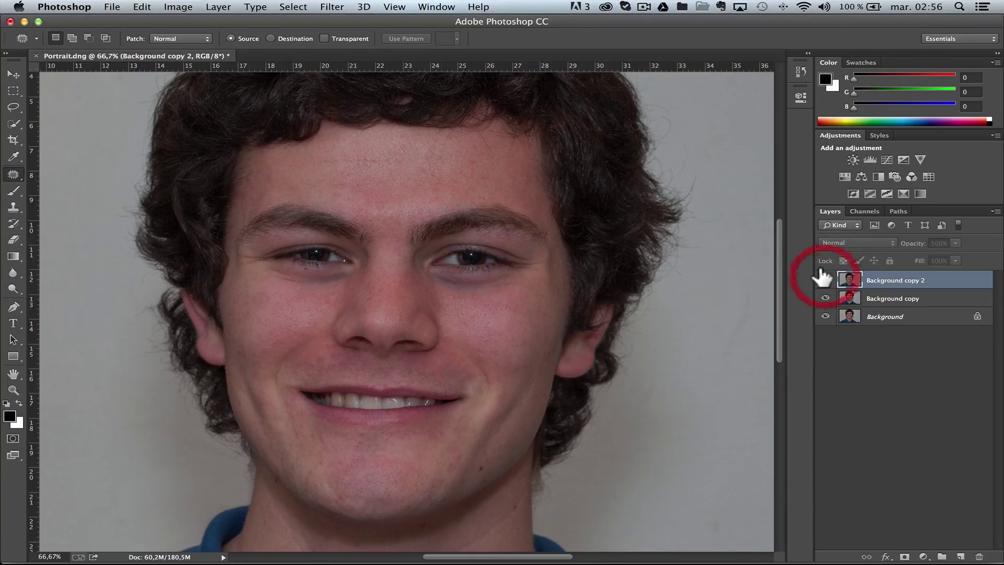
{"action": "left_click", "coordinate": [823, 277]}
{"action": "left_click", "coordinate": [822, 277]}
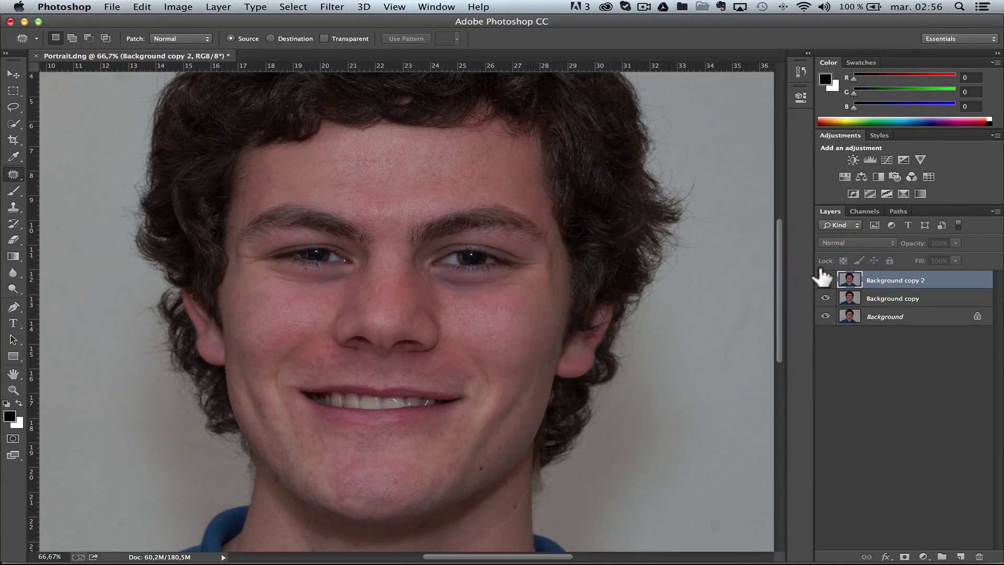
{"action": "left_click", "coordinate": [824, 279]}
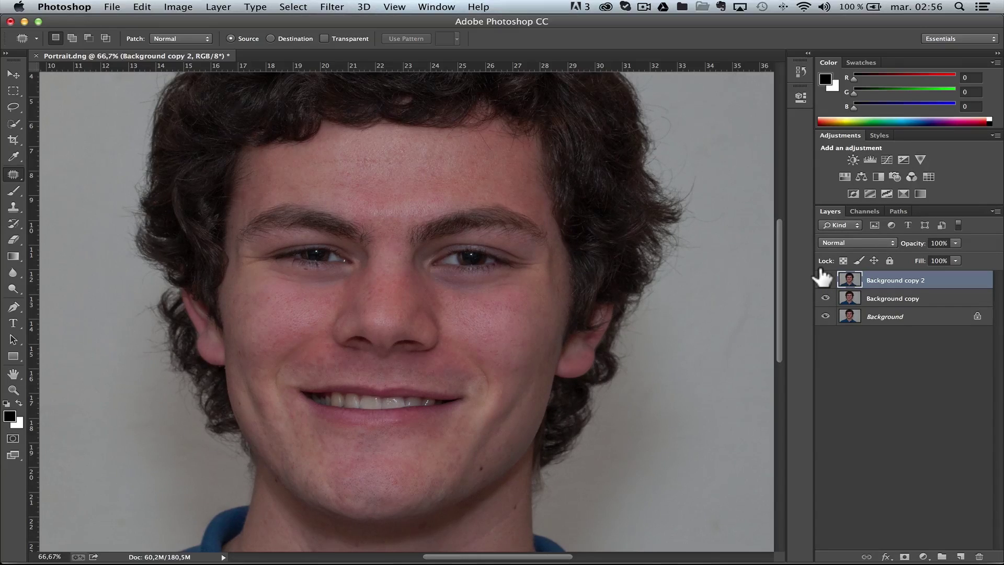
- Outline the smile line at the image's right and patch it with cheek skin on the Background copy 2 layer
{"action": "left_click", "coordinate": [909, 356]}
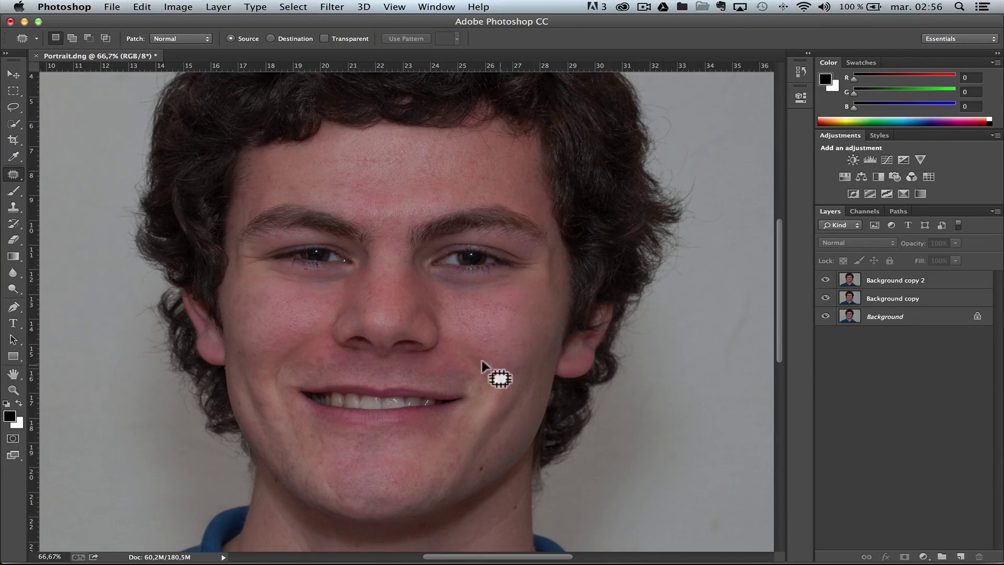
{"action": "mouse_move", "coordinate": [473, 374]}
{"action": "left_mouse_down"}
{"action": "mouse_move", "coordinate": [481, 417]}
{"action": "mouse_move", "coordinate": [499, 370]}
{"action": "mouse_move", "coordinate": [490, 351]}
{"action": "mouse_move", "coordinate": [457, 338]}
{"action": "mouse_move", "coordinate": [472, 369]}
{"action": "left_mouse_up"}
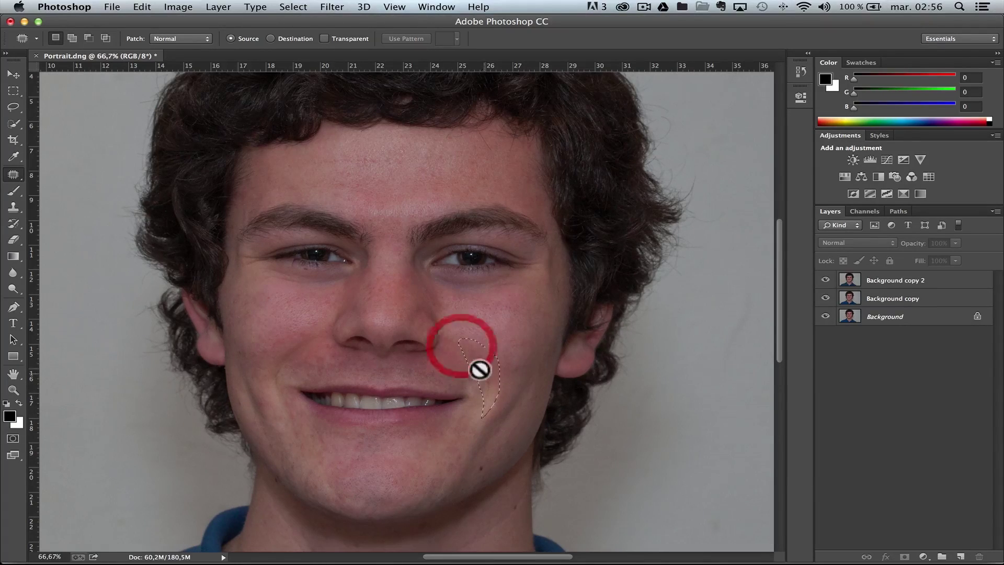
{"action": "left_click", "coordinate": [498, 350]}
{"action": "left_click", "coordinate": [601, 206]}
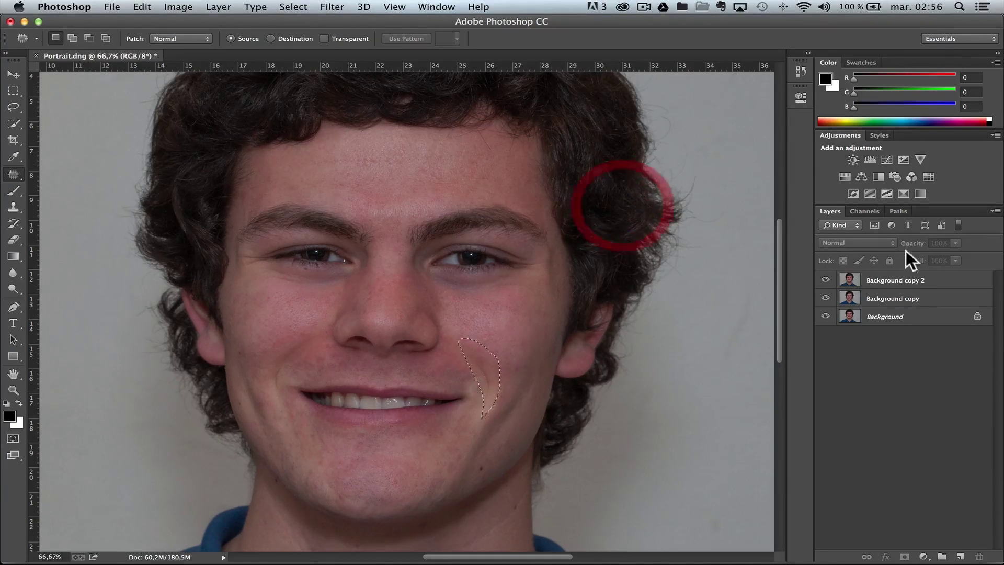
{"action": "left_click", "coordinate": [926, 281]}
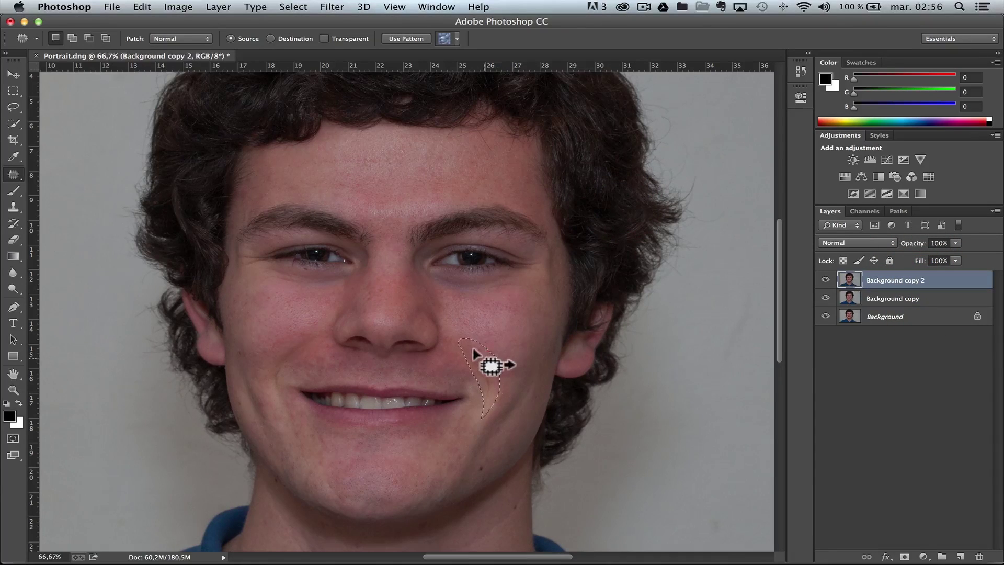
{"action": "left_click", "coordinate": [491, 320]}
- Fade the smile-line patch at the image's right to 26% opacity
{"action": "left_click", "coordinate": [139, 7]}
{"action": "left_click", "coordinate": [151, 67]}
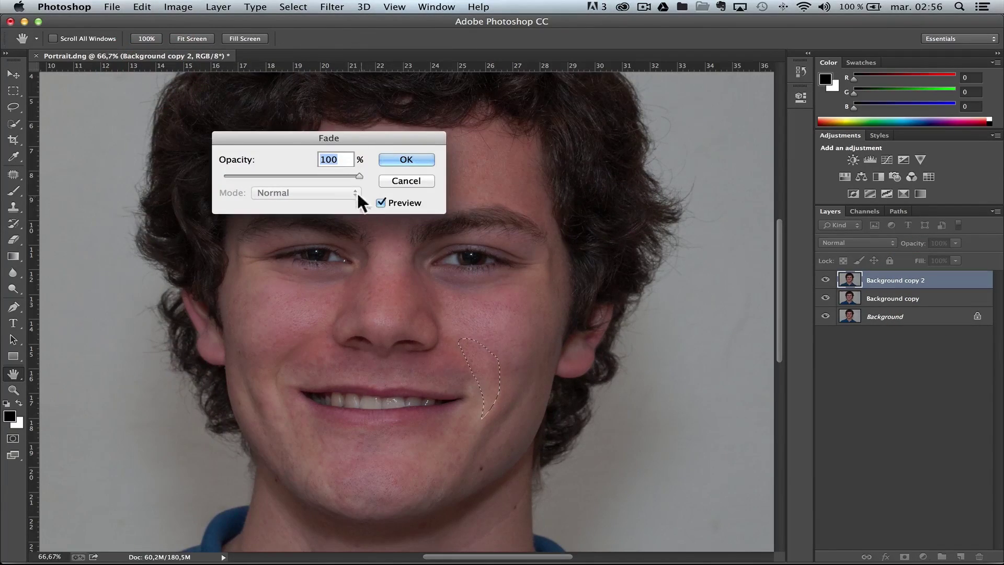
{"action": "left_click_drag", "start_coordinate": [338, 176], "coordinate": [256, 175]}
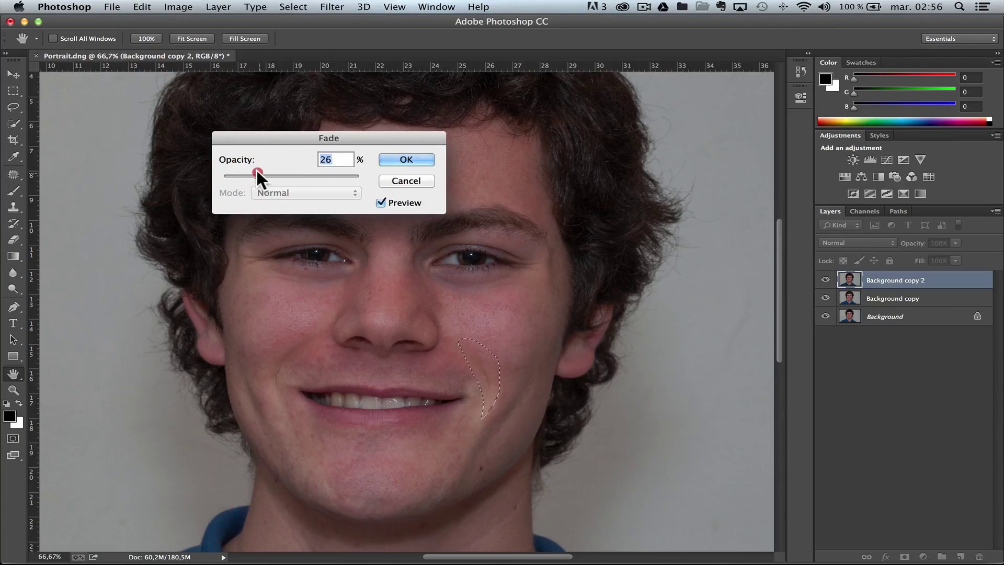
{"action": "left_click", "coordinate": [405, 159]}
- Patch the smile line at the image's left with clean cheek skin and fade the patch to 24% opacity
{"action": "mouse_move", "coordinate": [286, 346]}
{"action": "left_mouse_down"}
{"action": "mouse_move", "coordinate": [275, 380]}
{"action": "mouse_move", "coordinate": [282, 428]}
{"action": "mouse_move", "coordinate": [263, 376]}
{"action": "mouse_move", "coordinate": [278, 334]}
{"action": "mouse_move", "coordinate": [307, 327]}
{"action": "mouse_move", "coordinate": [266, 353]}
{"action": "mouse_move", "coordinate": [509, 334]}
{"action": "left_mouse_up"}
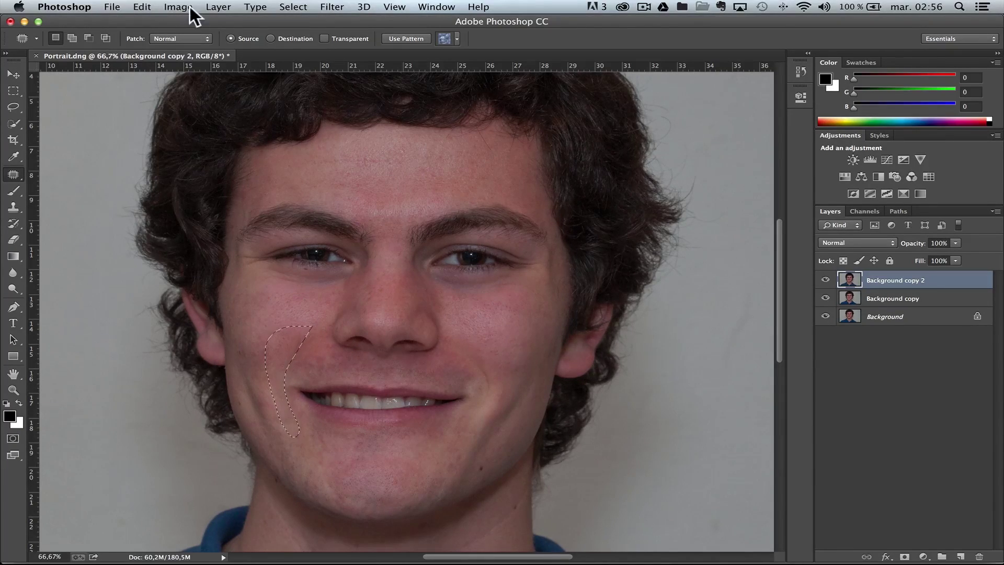
{"action": "left_click", "coordinate": [142, 7]}
{"action": "left_click", "coordinate": [174, 70]}
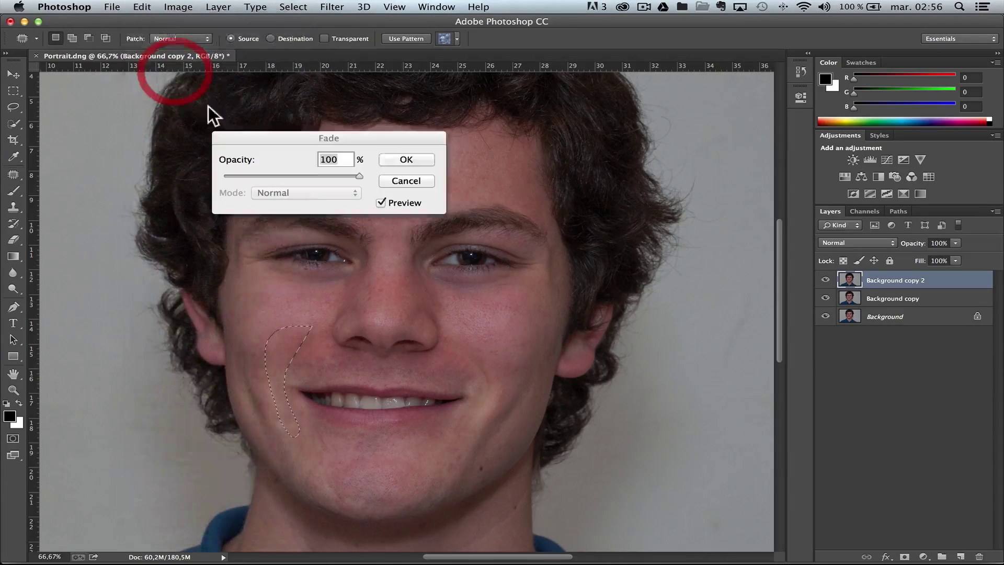
{"action": "left_click", "coordinate": [256, 176]}
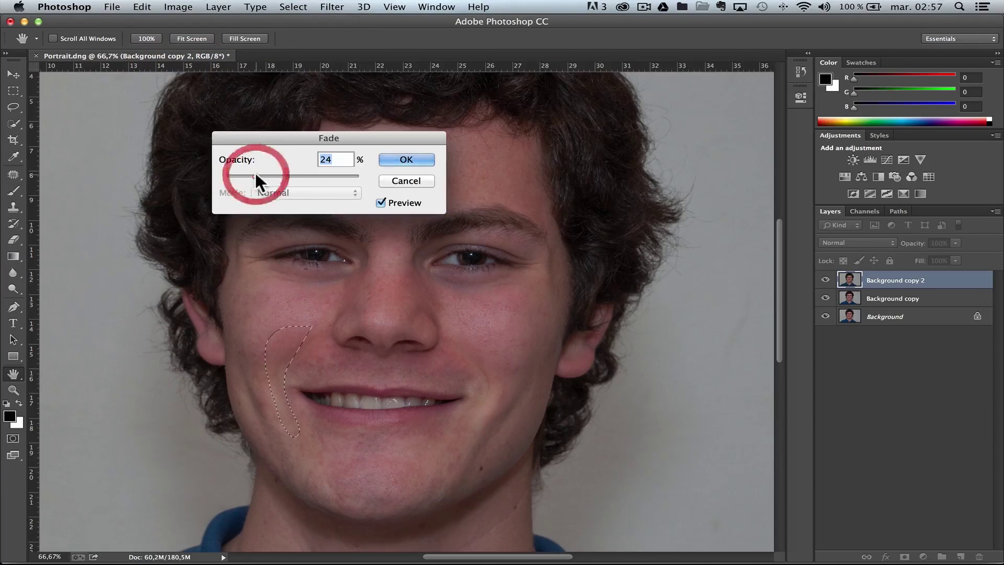
{"action": "left_click", "coordinate": [406, 162]}
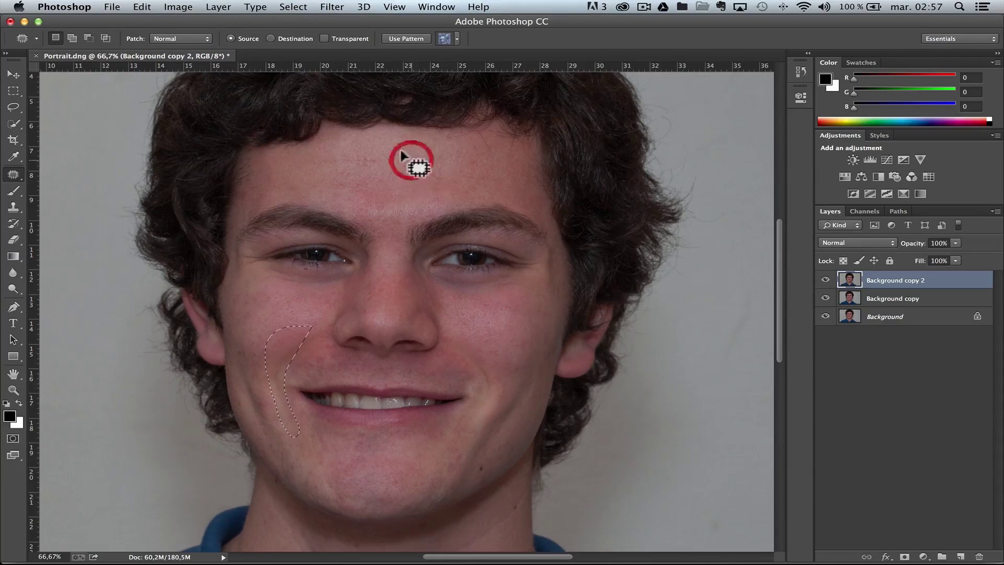
- Toggle the visibility of the Background copy 2 layer to compare the softened smile lines and under-eye areas
{"action": "left_click", "coordinate": [823, 280]}
{"action": "left_click", "coordinate": [824, 279]}
{"action": "left_click", "coordinate": [824, 280]}
{"action": "left_click", "coordinate": [823, 279]}
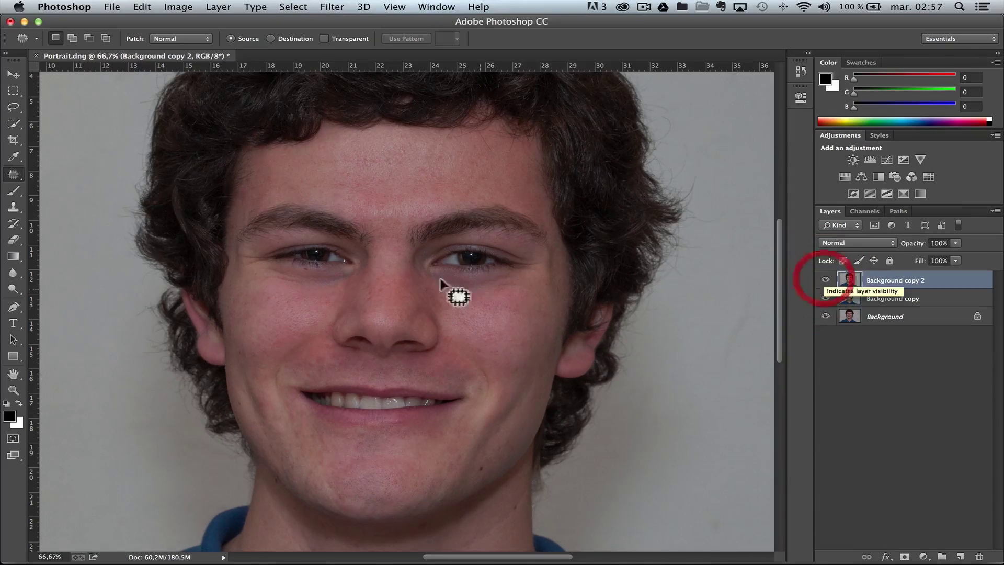
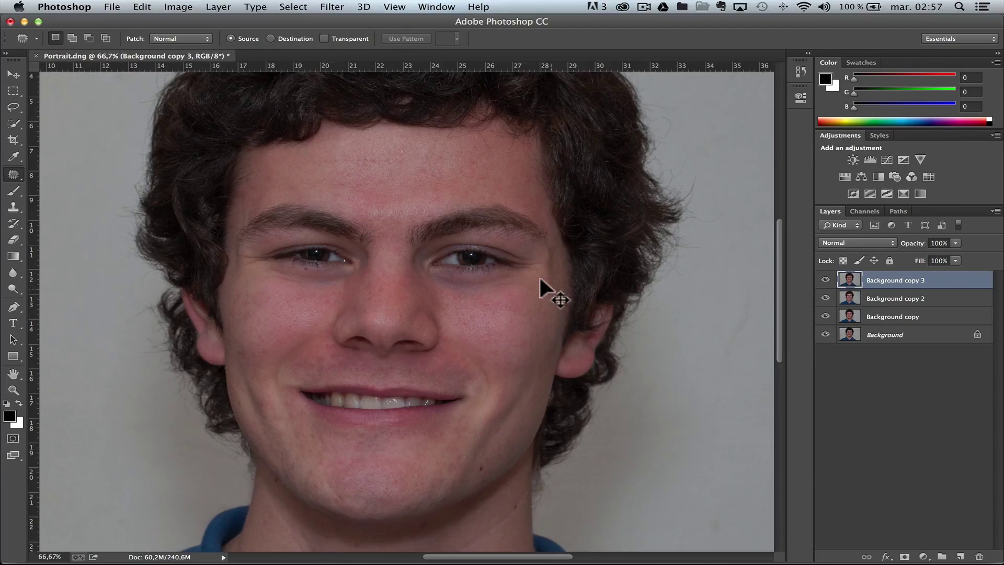
- Invert the Background copy 3 layer and set its blend mode to Vivid Light
{"action": "key", "text": "super+i"}
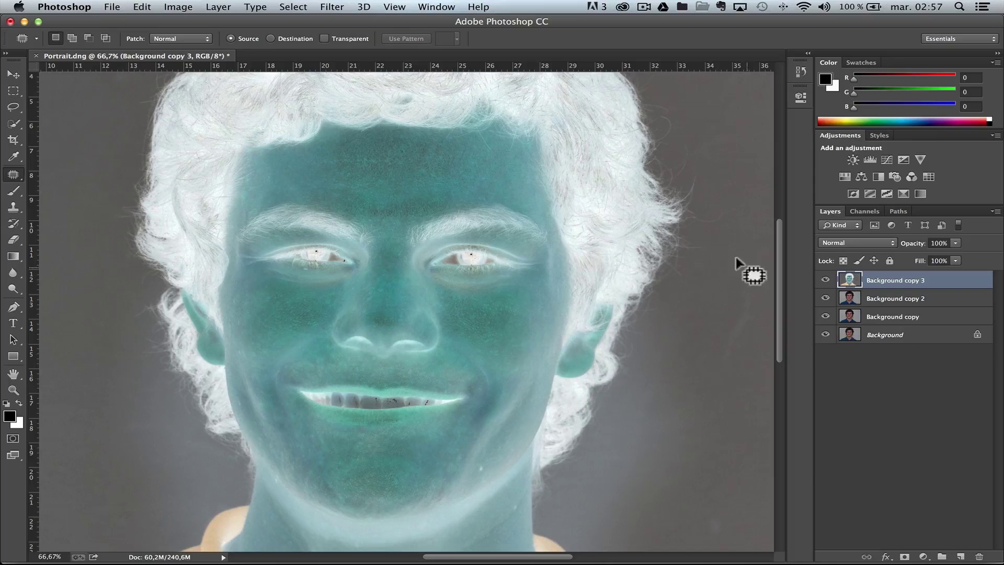
{"action": "left_click", "coordinate": [839, 241]}
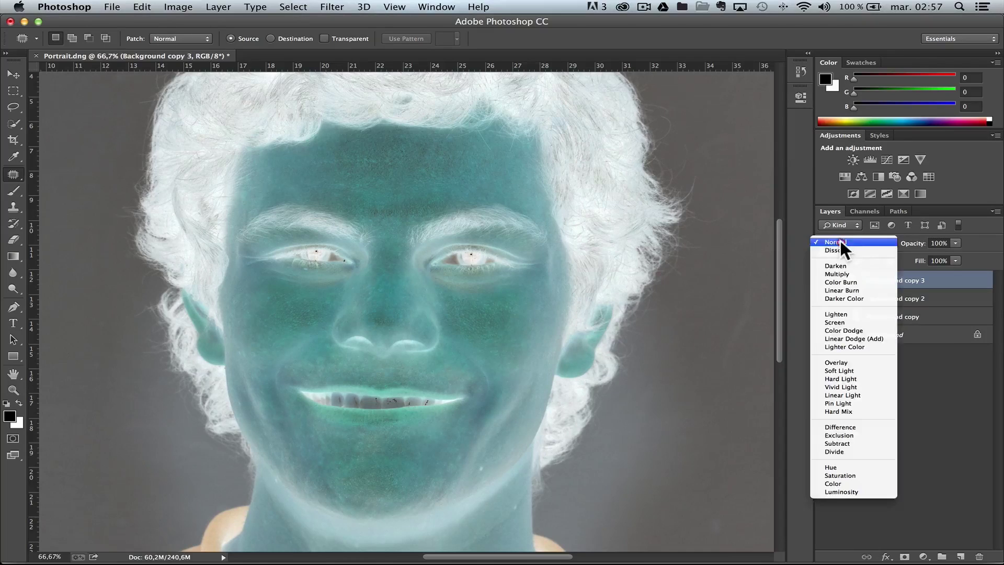
{"action": "left_click", "coordinate": [869, 386]}
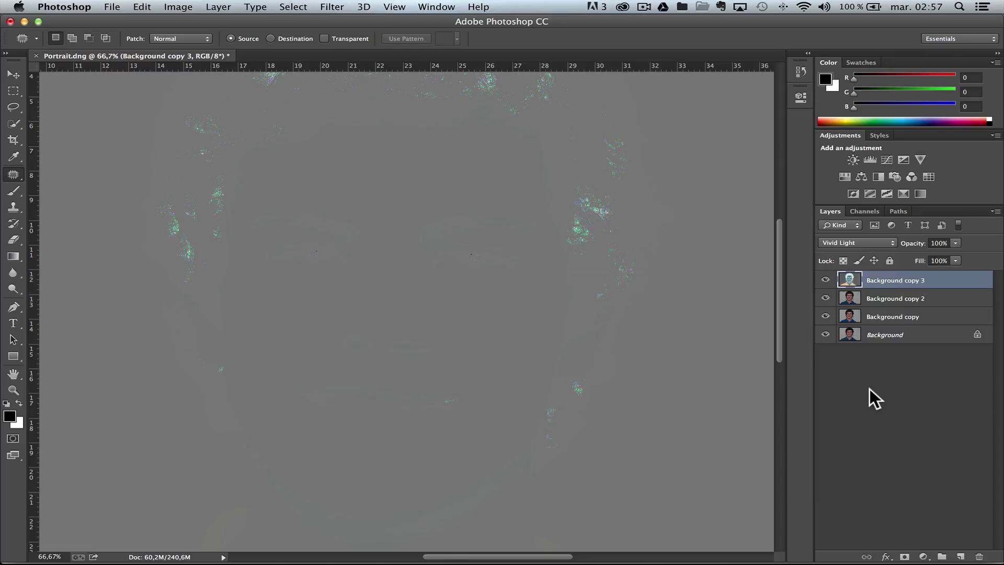
- Apply a High Pass filter with a 15-pixel radius to the Background copy 3 layer
{"action": "left_click", "coordinate": [333, 7]}
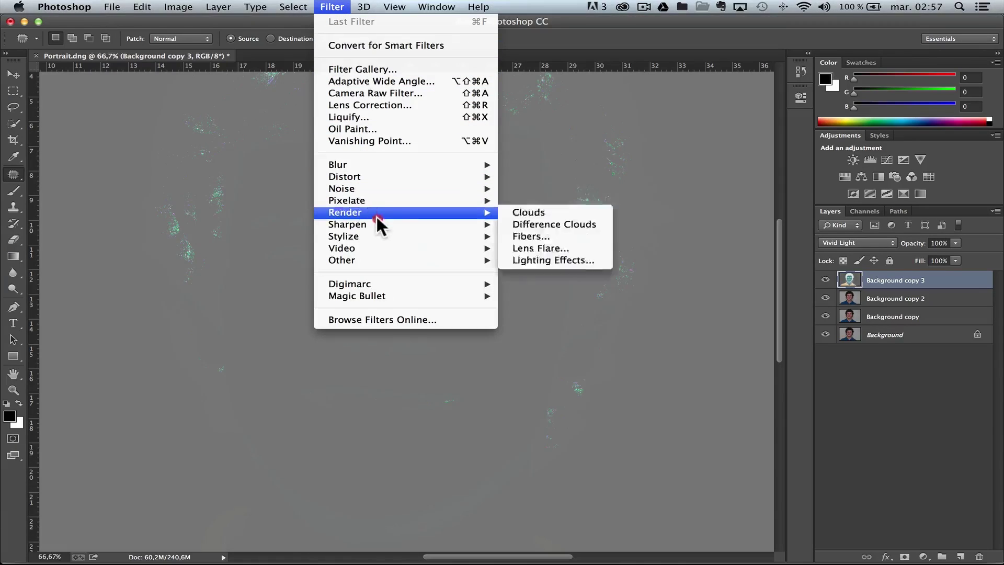
{"action": "mouse_move", "coordinate": [481, 261]}
{"action": "left_click", "coordinate": [550, 270]}
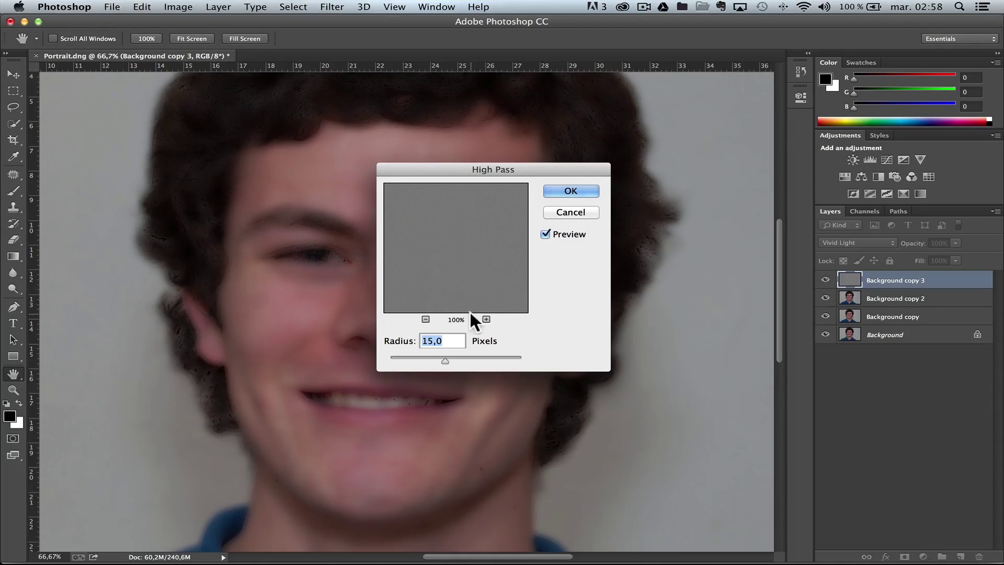
{"action": "left_click", "coordinate": [575, 191]}
{"action": "key", "text": "j"}
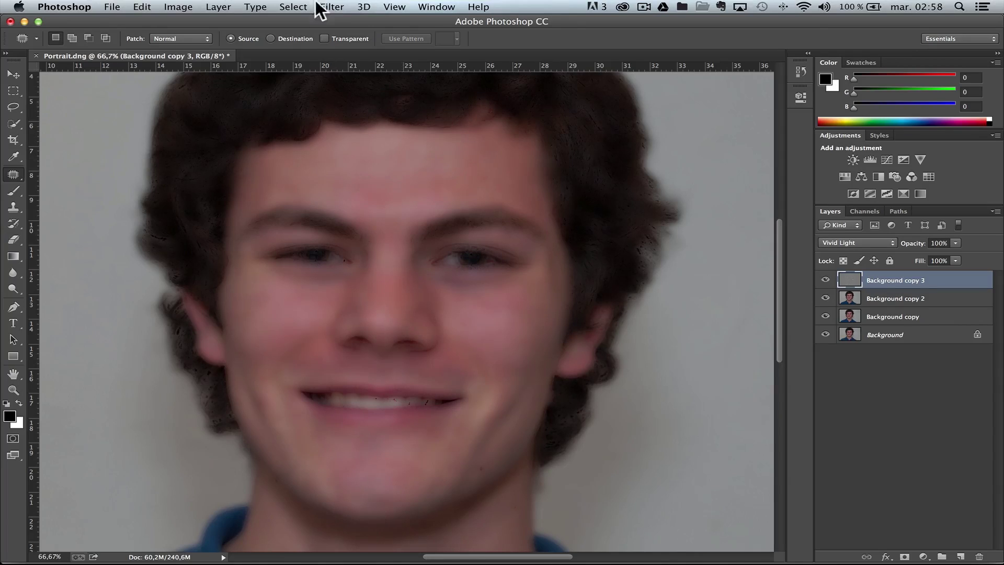
- Apply a Gaussian Blur with a 4.1-pixel radius to the Background copy 3 layer
{"action": "left_click", "coordinate": [330, 6]}
{"action": "mouse_move", "coordinate": [396, 166]}
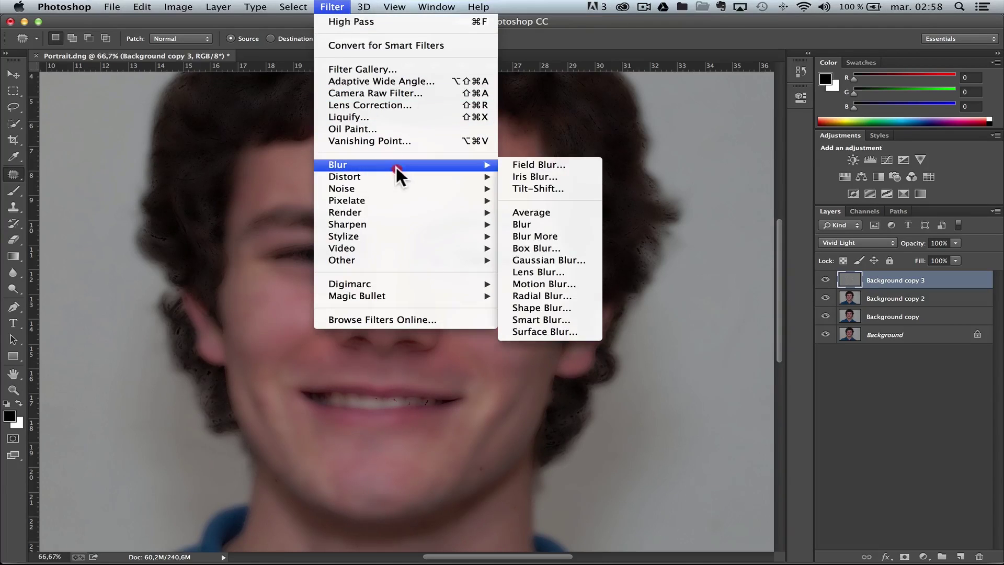
{"action": "left_click", "coordinate": [588, 259]}
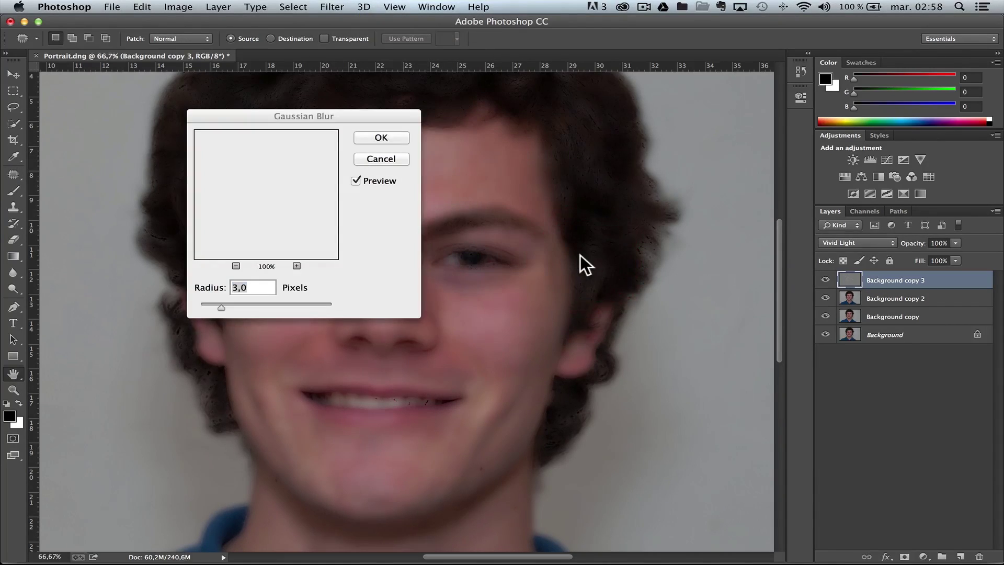
{"action": "left_click_drag", "start_coordinate": [312, 115], "coordinate": [568, 83]}
{"action": "left_click_drag", "start_coordinate": [475, 271], "coordinate": [497, 271]}
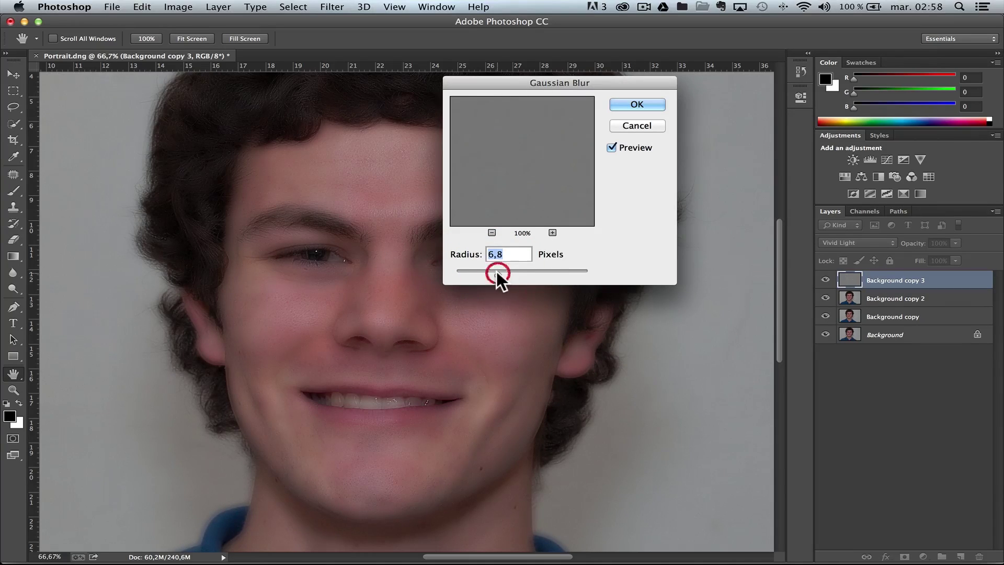
{"action": "left_click_drag", "start_coordinate": [495, 274], "coordinate": [485, 273]}
{"action": "left_click", "coordinate": [484, 273]}
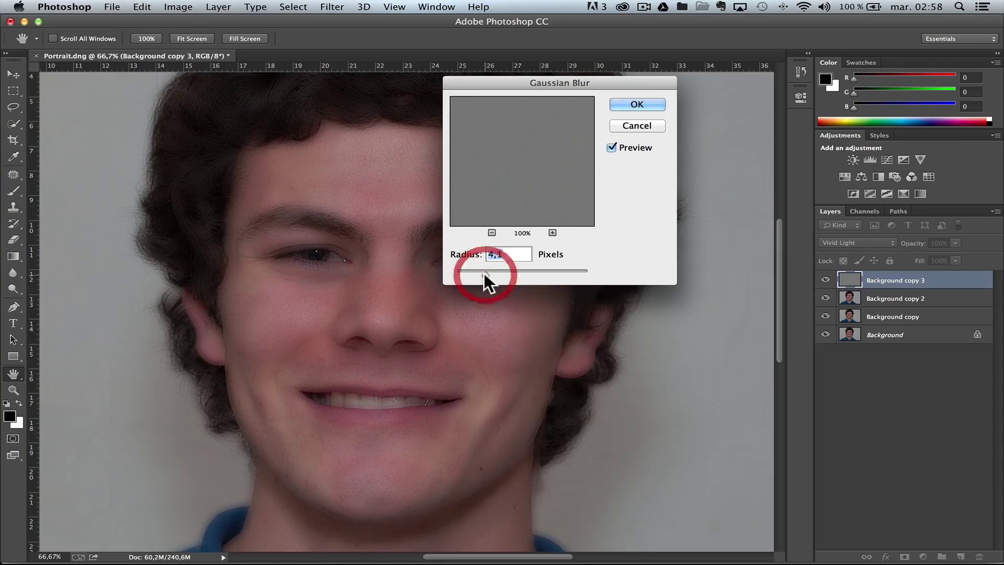
{"action": "mouse_move", "coordinate": [541, 81]}
{"action": "left_mouse_down"}
{"action": "mouse_move", "coordinate": [509, 192]}
{"action": "mouse_move", "coordinate": [429, 113]}
{"action": "left_mouse_up"}
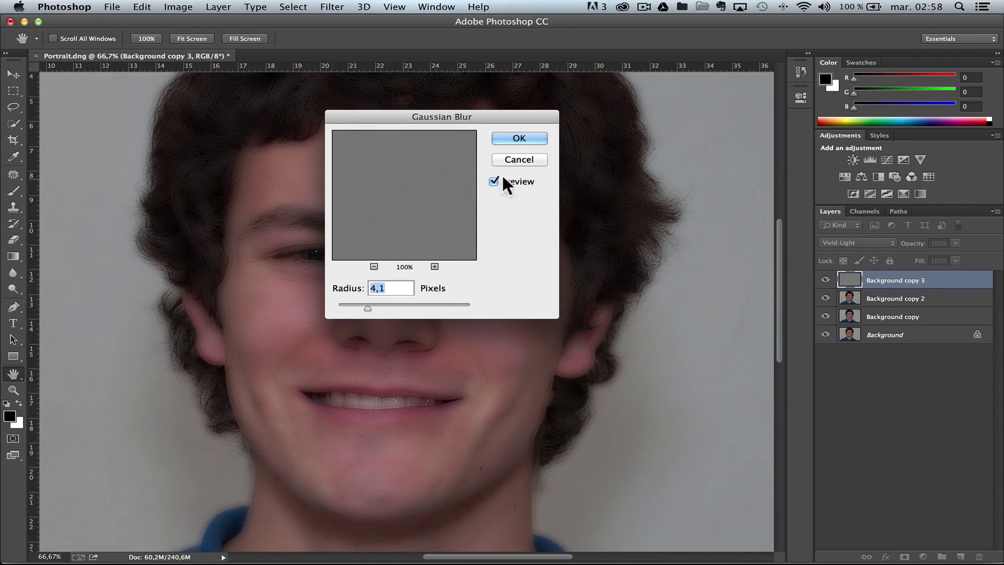
{"action": "left_click", "coordinate": [529, 136]}
- Lower the Background copy 3 layer's opacity to 71% and add a black layer mask that hides the effect
{"action": "key", "text": "j"}
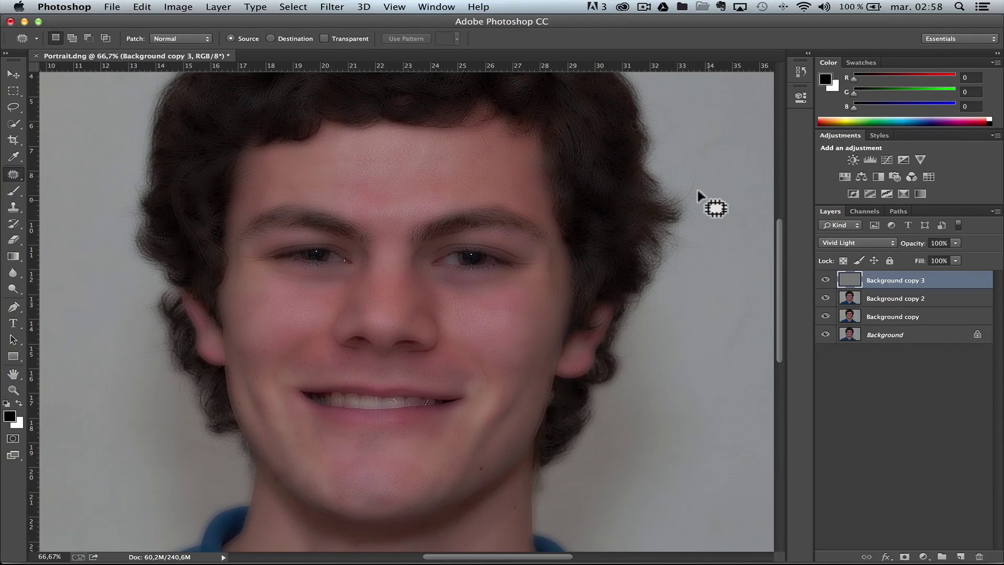
{"action": "left_click_drag", "start_coordinate": [912, 245], "coordinate": [890, 244]}
{"action": "left_click", "coordinate": [899, 552], "text": "alt"}
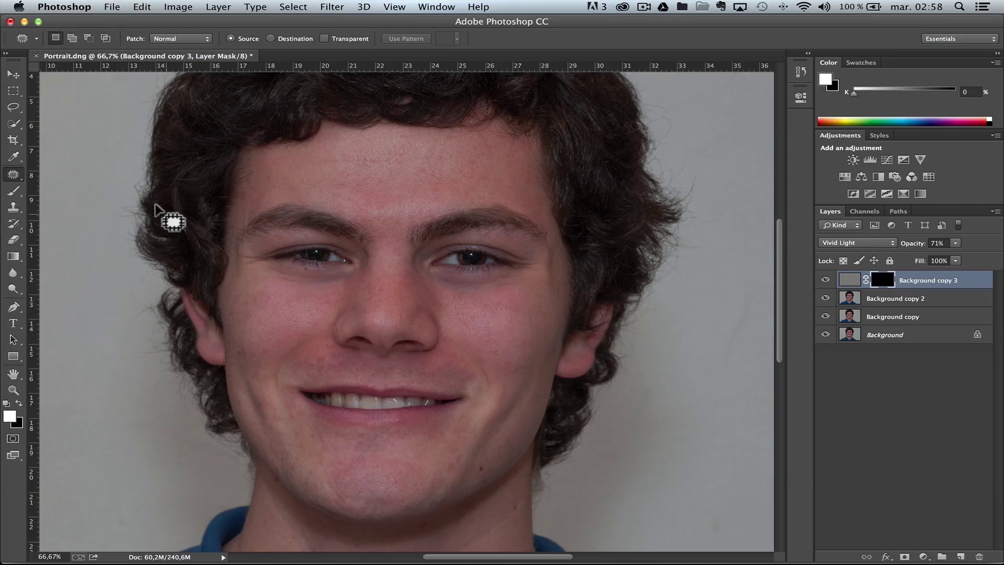
- Paint white on the mask with a soft brush at 47% opacity over the forehead, nose, cheeks and skin around the mouth
{"action": "key", "text": "b"}
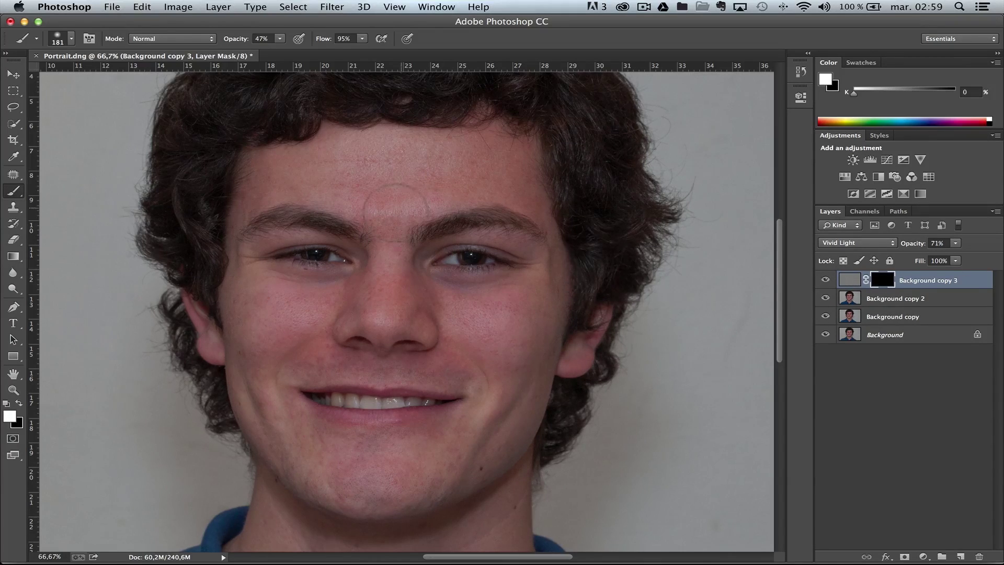
{"action": "left_click_drag", "start_coordinate": [431, 190], "coordinate": [441, 175]}
{"action": "mouse_move", "coordinate": [352, 202]}
{"action": "left_mouse_down"}
{"action": "mouse_move", "coordinate": [374, 218]}
{"action": "mouse_move", "coordinate": [470, 183]}
{"action": "mouse_move", "coordinate": [372, 188]}
{"action": "mouse_move", "coordinate": [387, 168]}
{"action": "mouse_move", "coordinate": [257, 195]}
{"action": "left_mouse_up"}
{"action": "left_click", "coordinate": [320, 193]}
{"action": "mouse_move", "coordinate": [320, 192]}
{"action": "left_mouse_down"}
{"action": "mouse_move", "coordinate": [488, 168]}
{"action": "mouse_move", "coordinate": [518, 202]}
{"action": "mouse_move", "coordinate": [482, 181]}
{"action": "left_mouse_up"}
{"action": "left_click_drag", "start_coordinate": [394, 298], "coordinate": [435, 291]}
{"action": "mouse_move", "coordinate": [517, 289]}
{"action": "left_mouse_down"}
{"action": "mouse_move", "coordinate": [532, 281]}
{"action": "mouse_move", "coordinate": [545, 296]}
{"action": "mouse_move", "coordinate": [518, 332]}
{"action": "mouse_move", "coordinate": [471, 336]}
{"action": "mouse_move", "coordinate": [396, 296]}
{"action": "mouse_move", "coordinate": [287, 287]}
{"action": "mouse_move", "coordinate": [238, 264]}
{"action": "mouse_move", "coordinate": [253, 415]}
{"action": "mouse_move", "coordinate": [287, 358]}
{"action": "left_mouse_up"}
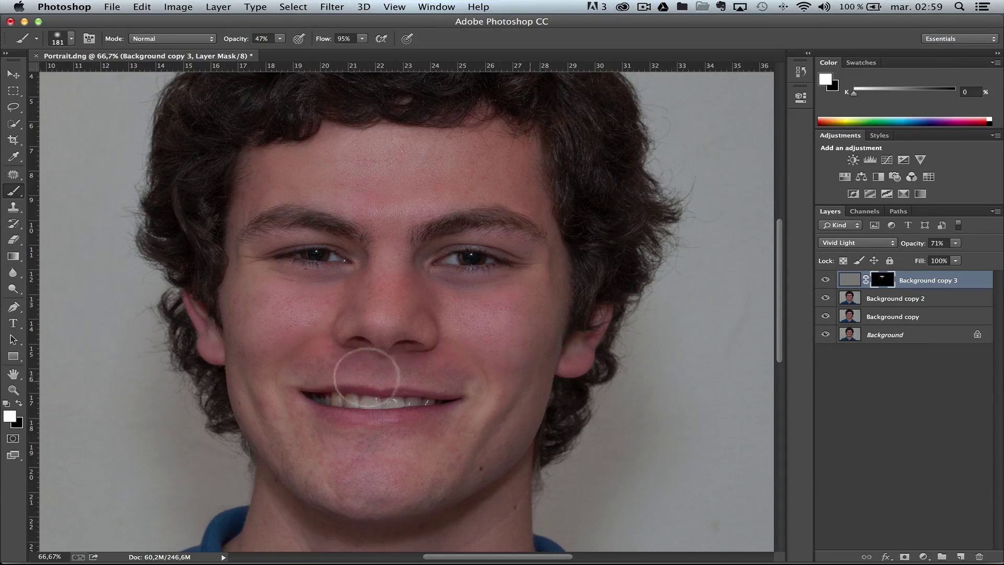
{"action": "left_click", "coordinate": [259, 393]}
{"action": "left_click_drag", "start_coordinate": [260, 393], "coordinate": [459, 433]}
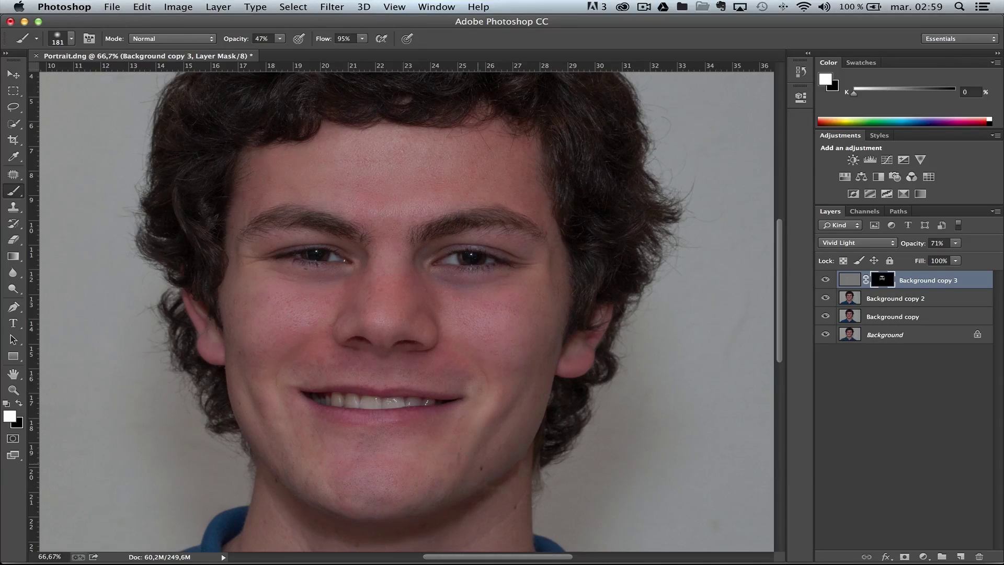
- Brush more white onto the mask over both cheeks, the jaw and the chin to build up the smoothing
{"action": "mouse_move", "coordinate": [510, 370]}
{"action": "left_mouse_down"}
{"action": "mouse_move", "coordinate": [497, 395]}
{"action": "mouse_move", "coordinate": [518, 308]}
{"action": "left_mouse_up"}
{"action": "mouse_move", "coordinate": [452, 300]}
{"action": "left_mouse_down"}
{"action": "mouse_move", "coordinate": [417, 309]}
{"action": "mouse_move", "coordinate": [358, 293]}
{"action": "mouse_move", "coordinate": [306, 301]}
{"action": "left_mouse_up"}
{"action": "left_click_drag", "start_coordinate": [253, 369], "coordinate": [267, 421]}
{"action": "mouse_move", "coordinate": [310, 479]}
{"action": "left_mouse_down"}
{"action": "mouse_move", "coordinate": [336, 472]}
{"action": "mouse_move", "coordinate": [344, 505]}
{"action": "left_mouse_up"}
{"action": "left_click_drag", "start_coordinate": [332, 453], "coordinate": [331, 455]}
{"action": "left_click", "coordinate": [371, 445]}
{"action": "mouse_move", "coordinate": [453, 462]}
{"action": "left_mouse_down"}
{"action": "mouse_move", "coordinate": [438, 489]}
{"action": "mouse_move", "coordinate": [462, 472]}
{"action": "left_mouse_up"}
- Paint white on the mask over the neck below the chin and touch up the cheeks beside the nose
{"action": "left_click", "coordinate": [412, 547]}
{"action": "mouse_move", "coordinate": [412, 547]}
{"action": "left_mouse_down"}
{"action": "mouse_move", "coordinate": [292, 527]}
{"action": "mouse_move", "coordinate": [295, 539]}
{"action": "mouse_move", "coordinate": [287, 511]}
{"action": "left_mouse_up"}
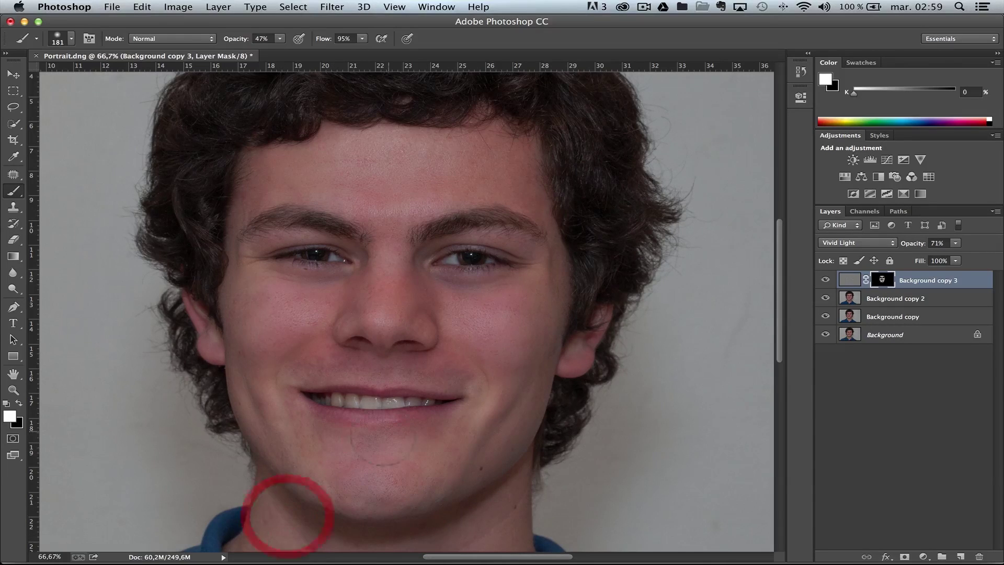
{"action": "left_click_drag", "start_coordinate": [391, 422], "coordinate": [399, 320]}
{"action": "mouse_move", "coordinate": [459, 442]}
{"action": "left_mouse_down"}
{"action": "mouse_move", "coordinate": [489, 450]}
{"action": "mouse_move", "coordinate": [417, 520]}
{"action": "mouse_move", "coordinate": [314, 477]}
{"action": "left_mouse_up"}
{"action": "mouse_move", "coordinate": [464, 267]}
{"action": "left_mouse_down"}
{"action": "mouse_move", "coordinate": [446, 233]}
{"action": "mouse_move", "coordinate": [470, 253]}
{"action": "mouse_move", "coordinate": [513, 260]}
{"action": "mouse_move", "coordinate": [503, 246]}
{"action": "left_mouse_up"}
{"action": "left_click_drag", "start_coordinate": [353, 198], "coordinate": [353, 198]}
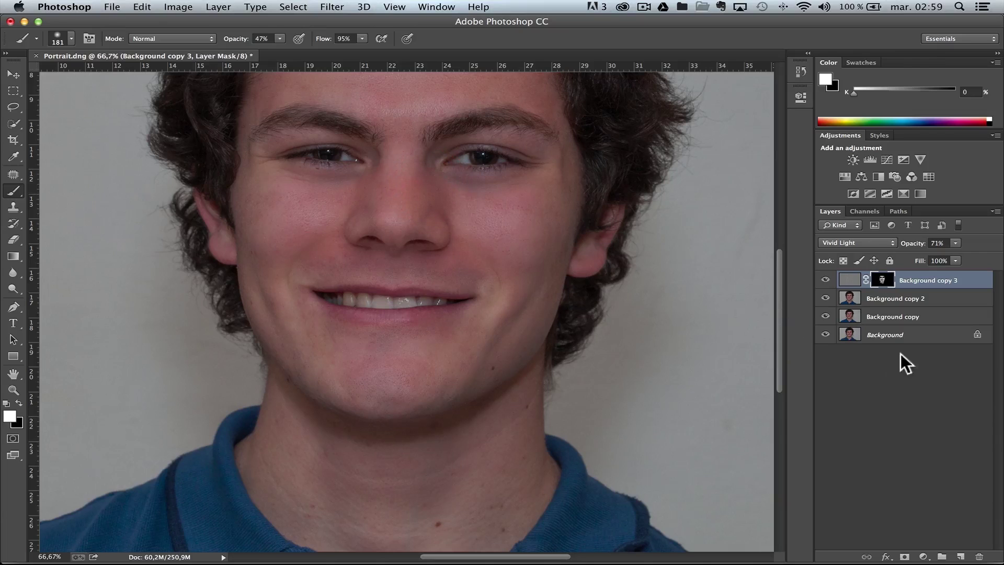
- Toggle the visibility of the Background copy 3 layer to compare the face with and without the skin smoothing
{"action": "left_click_drag", "start_coordinate": [324, 256], "coordinate": [347, 340]}
{"action": "left_click", "coordinate": [825, 279]}
{"action": "left_click", "coordinate": [825, 279]}
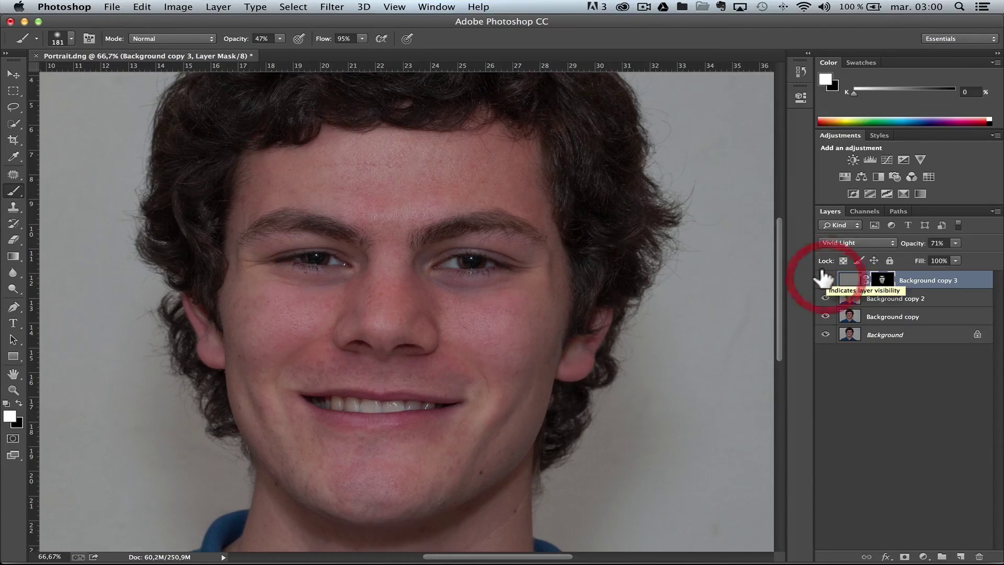
{"action": "left_click", "coordinate": [825, 279]}
{"action": "left_click", "coordinate": [825, 280]}
{"action": "left_click", "coordinate": [825, 280]}
{"action": "left_click", "coordinate": [825, 279]}
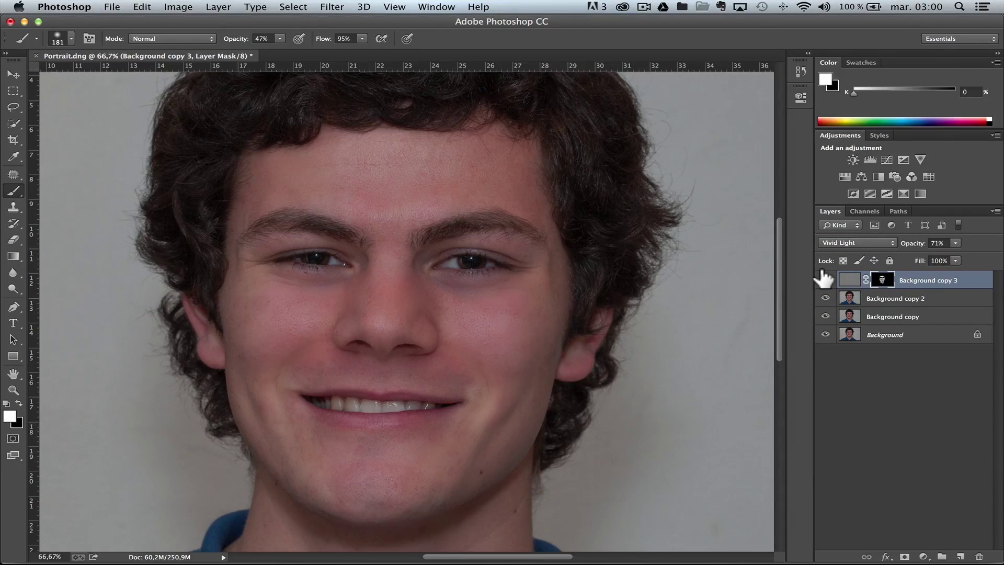
- Add further white strokes on the mask over the cheeks, nose bridge and forehead
{"action": "mouse_move", "coordinate": [247, 363]}
{"action": "left_mouse_down"}
{"action": "mouse_move", "coordinate": [237, 341]}
{"action": "mouse_move", "coordinate": [312, 294]}
{"action": "mouse_move", "coordinate": [285, 287]}
{"action": "left_mouse_up"}
{"action": "mouse_move", "coordinate": [494, 300]}
{"action": "left_mouse_down"}
{"action": "mouse_move", "coordinate": [560, 242]}
{"action": "mouse_move", "coordinate": [538, 298]}
{"action": "left_mouse_up"}
{"action": "mouse_move", "coordinate": [392, 238]}
{"action": "left_mouse_down"}
{"action": "mouse_move", "coordinate": [373, 209]}
{"action": "mouse_move", "coordinate": [307, 178]}
{"action": "mouse_move", "coordinate": [289, 190]}
{"action": "left_mouse_up"}
{"action": "left_click_drag", "start_coordinate": [508, 181], "coordinate": [515, 191]}
- Switch the Background copy 3 layer off and on to check the added smoothing on the cheeks and forehead
{"action": "left_click", "coordinate": [823, 280]}
{"action": "left_click", "coordinate": [823, 280]}
{"action": "left_click", "coordinate": [823, 280]}
{"action": "left_click", "coordinate": [823, 280]}
- Inspect the retouched portrait at 100% and fitted to the screen, and compare it with the original Background layer
{"action": "key", "text": "z"}
{"action": "right_click", "coordinate": [380, 320]}
{"action": "left_click", "coordinate": [367, 277]}
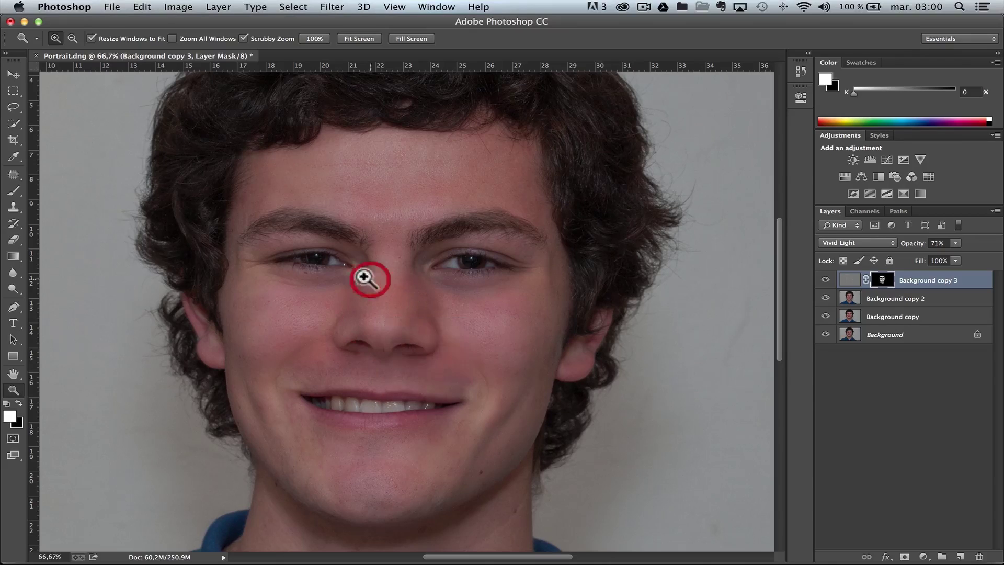
{"action": "left_click", "coordinate": [397, 313]}
{"action": "right_click", "coordinate": [413, 319]}
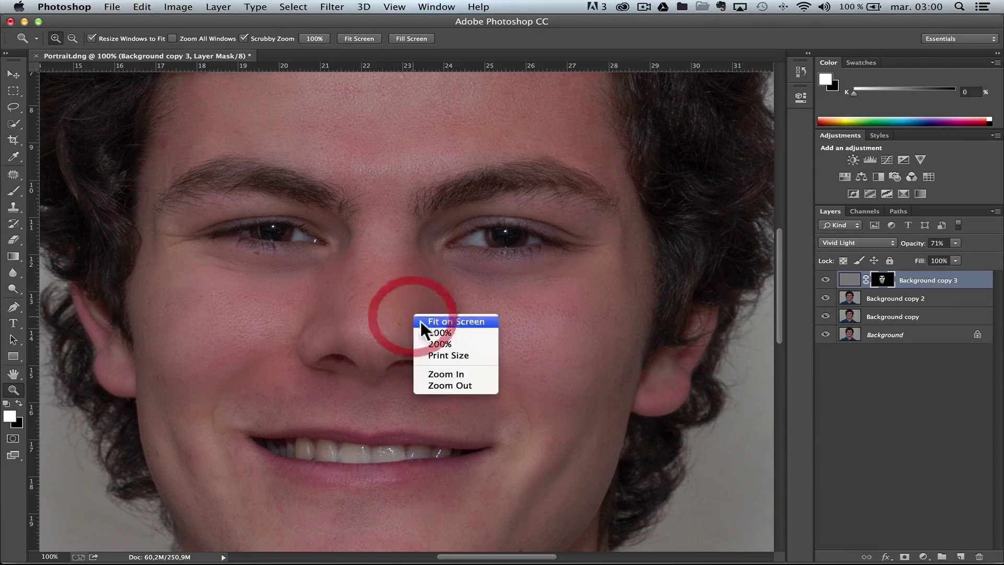
{"action": "left_click", "coordinate": [461, 320]}
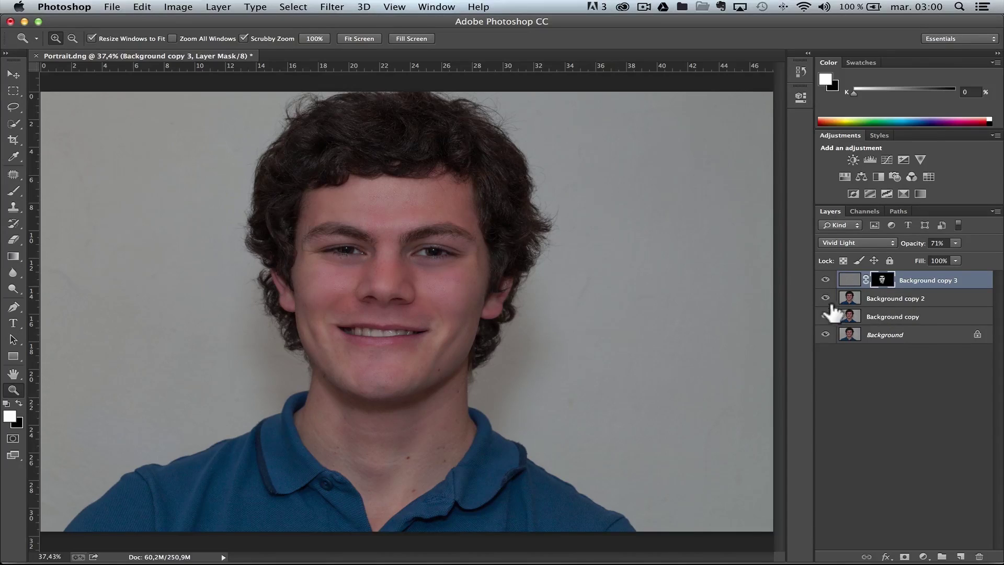
{"action": "left_click", "coordinate": [824, 333]}
{"action": "left_click", "coordinate": [824, 333]}
{"action": "left_click", "coordinate": [451, 312]}
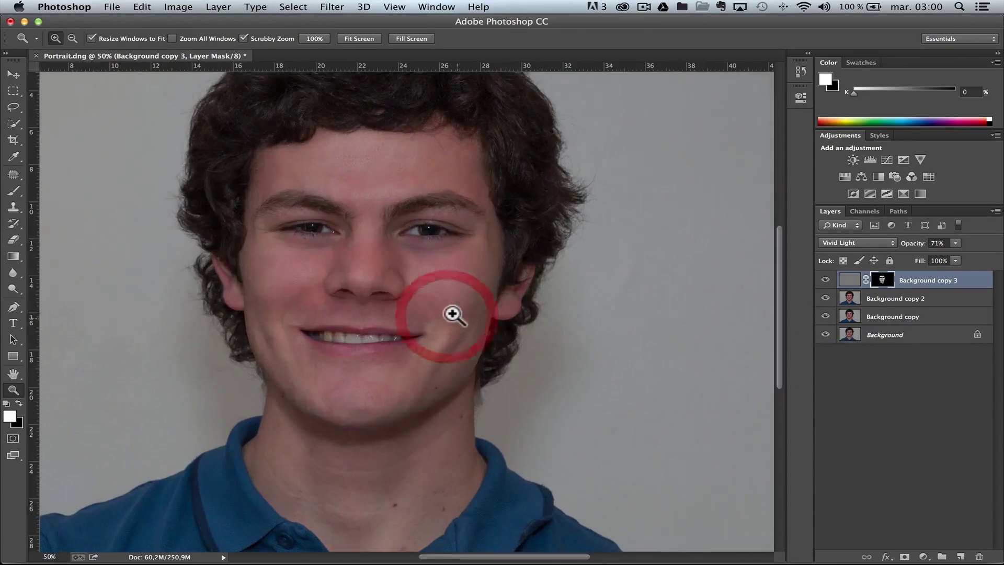
{"action": "left_click", "coordinate": [472, 312]}
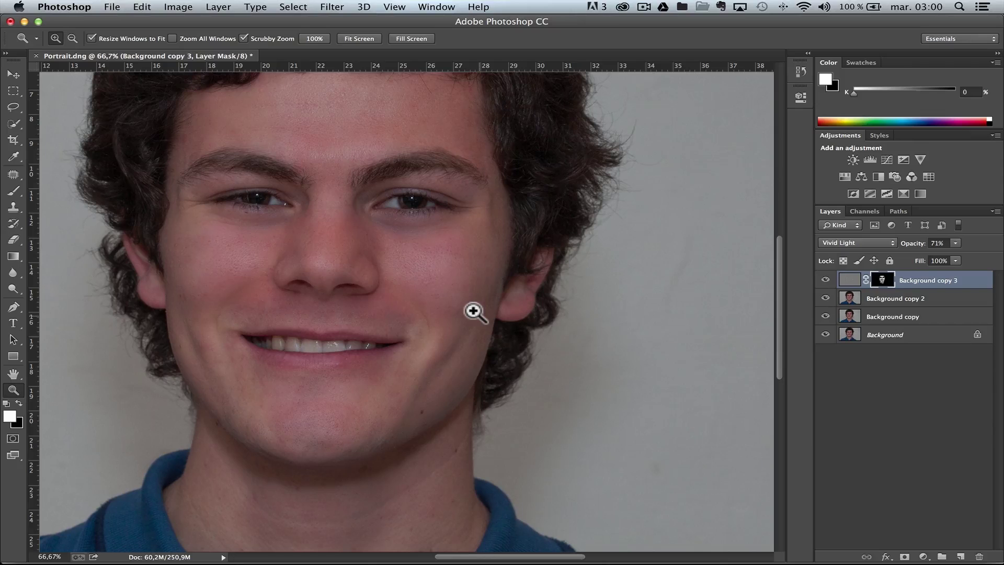